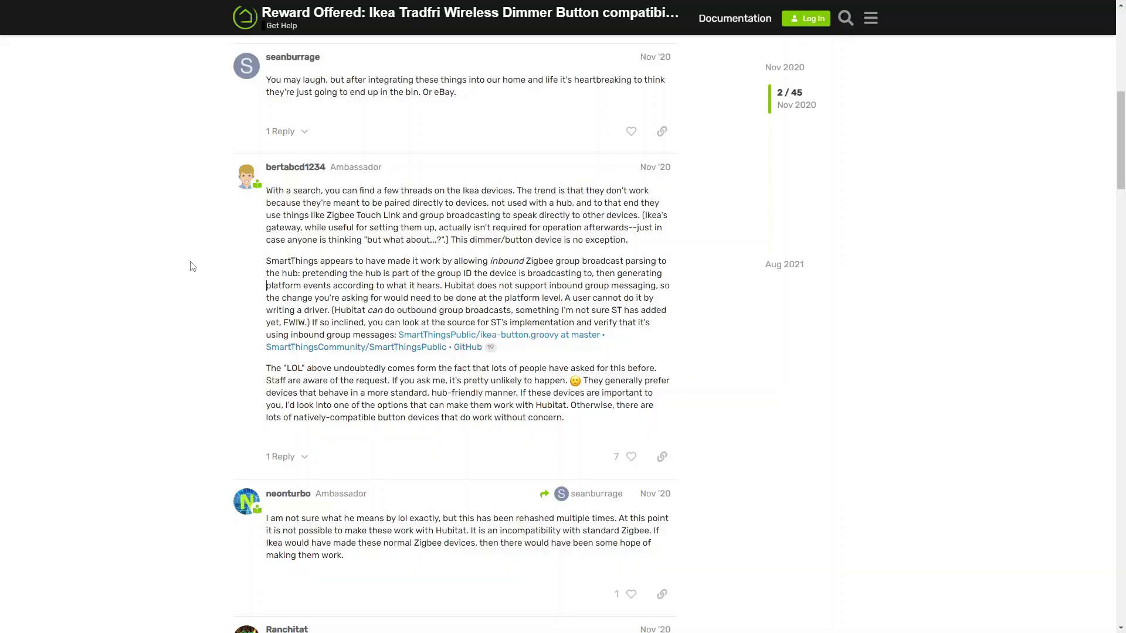
# - Highlight passages in the reply about Ikea devices, including the sentence saying staff know the request
pyautogui.moveTo(263, 195); pyautogui.dragTo(633, 198)
pyautogui.moveTo(265, 371); pyautogui.dragTo(656, 369)
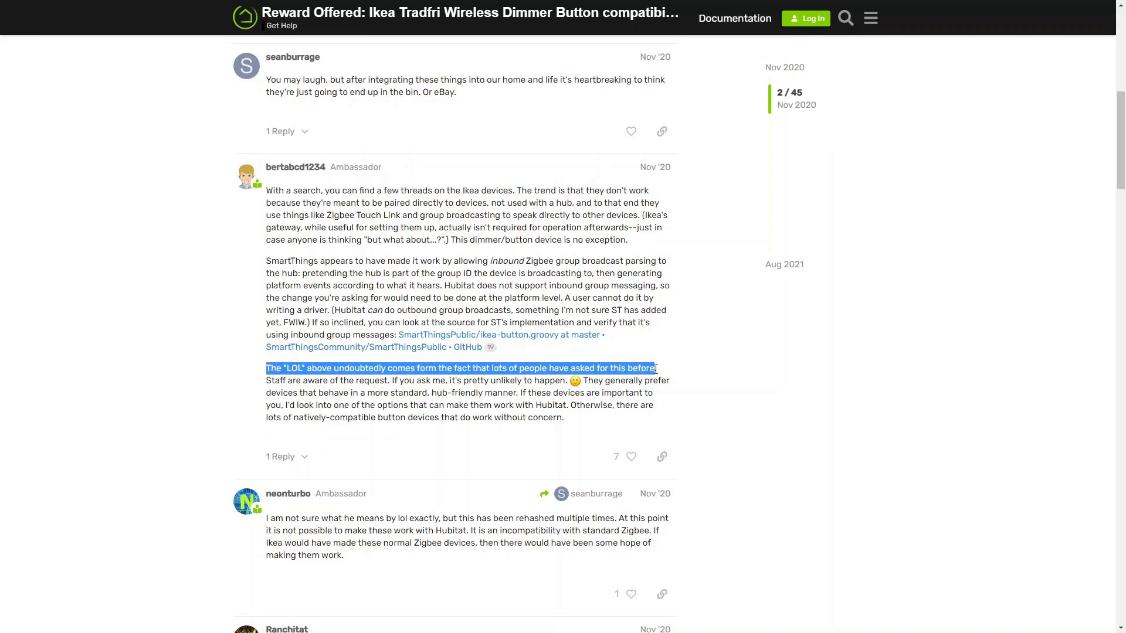
pyautogui.click(268, 384)
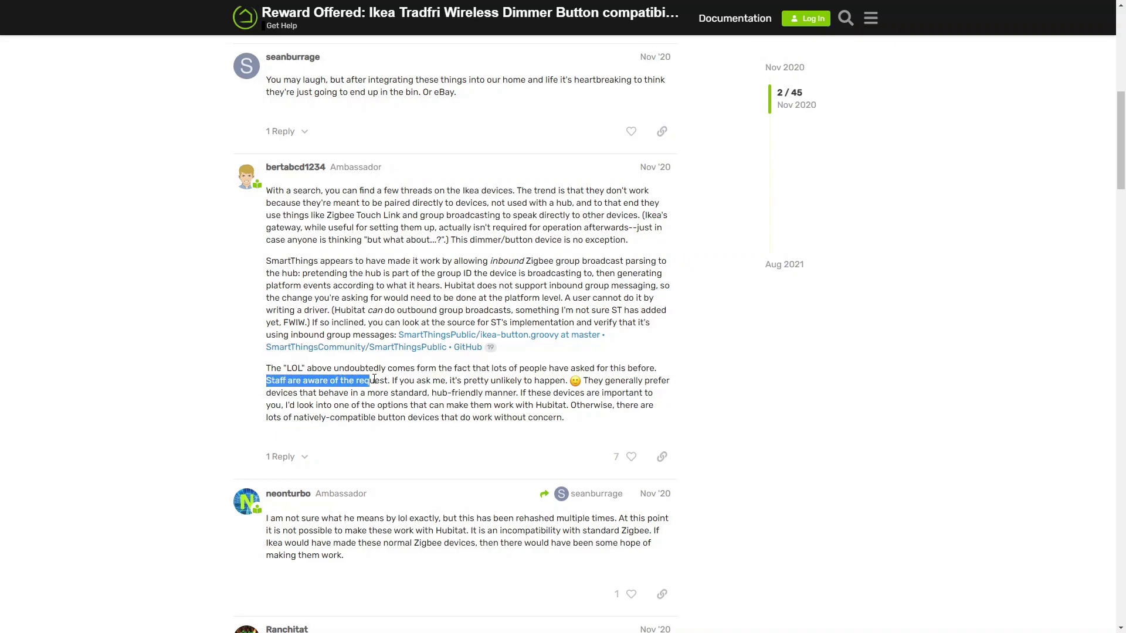
pyautogui.moveTo(444, 380); pyautogui.dragTo(569, 380)
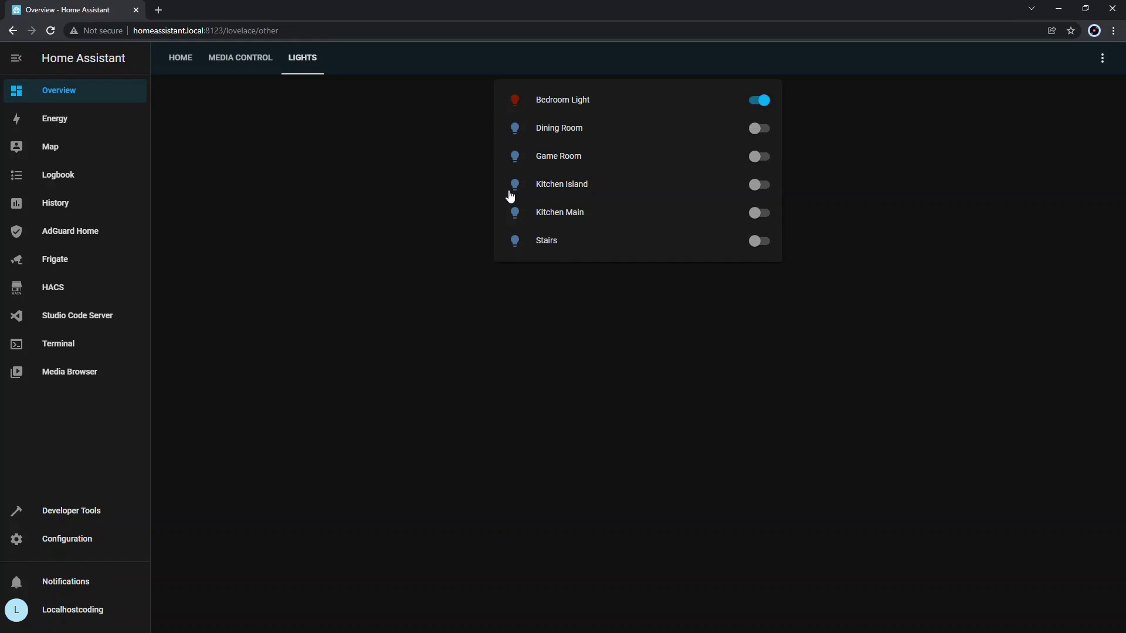
# - Go to Configuration > Devices & Services and open the ZHA ConBee II integration's Network settings
pyautogui.click(67, 546)
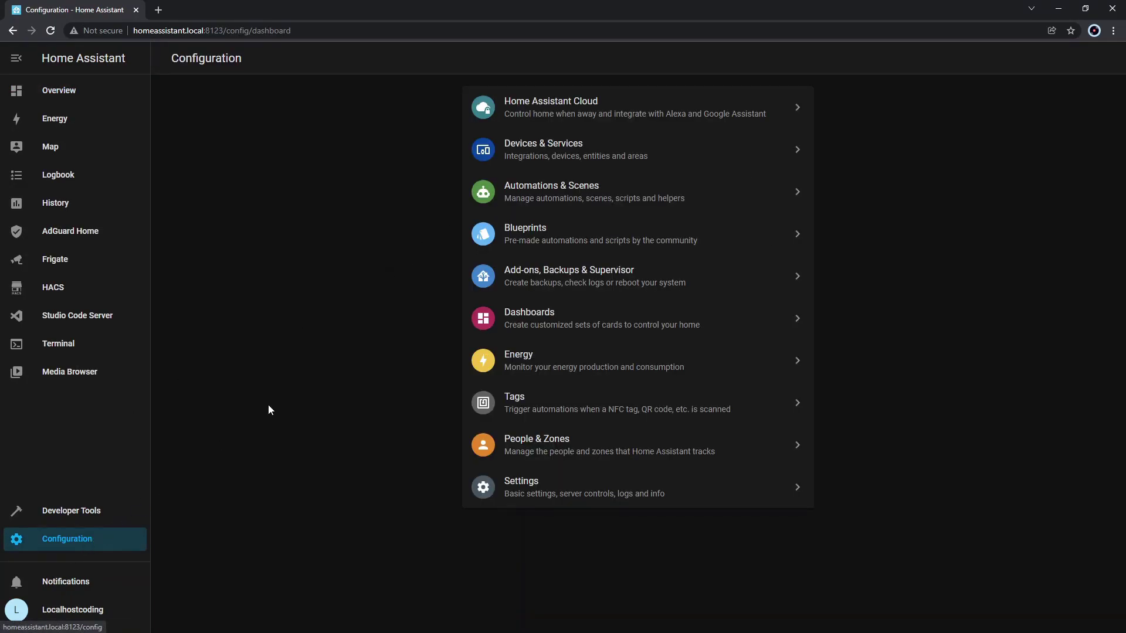
pyautogui.click(588, 152)
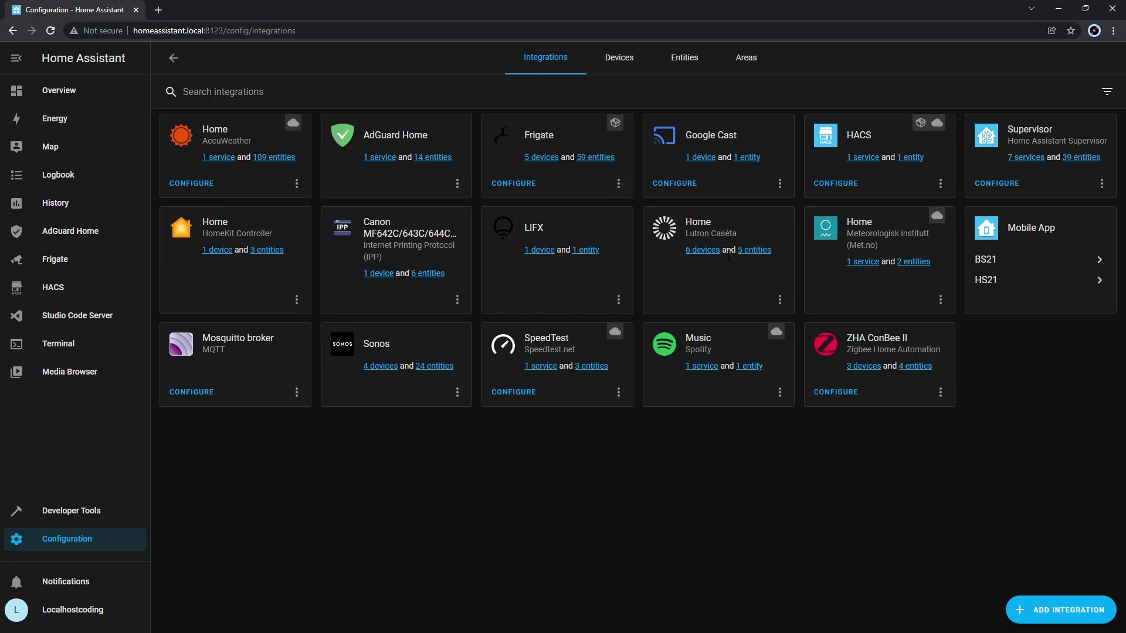
pyautogui.moveTo(847, 355); pyautogui.dragTo(944, 356)
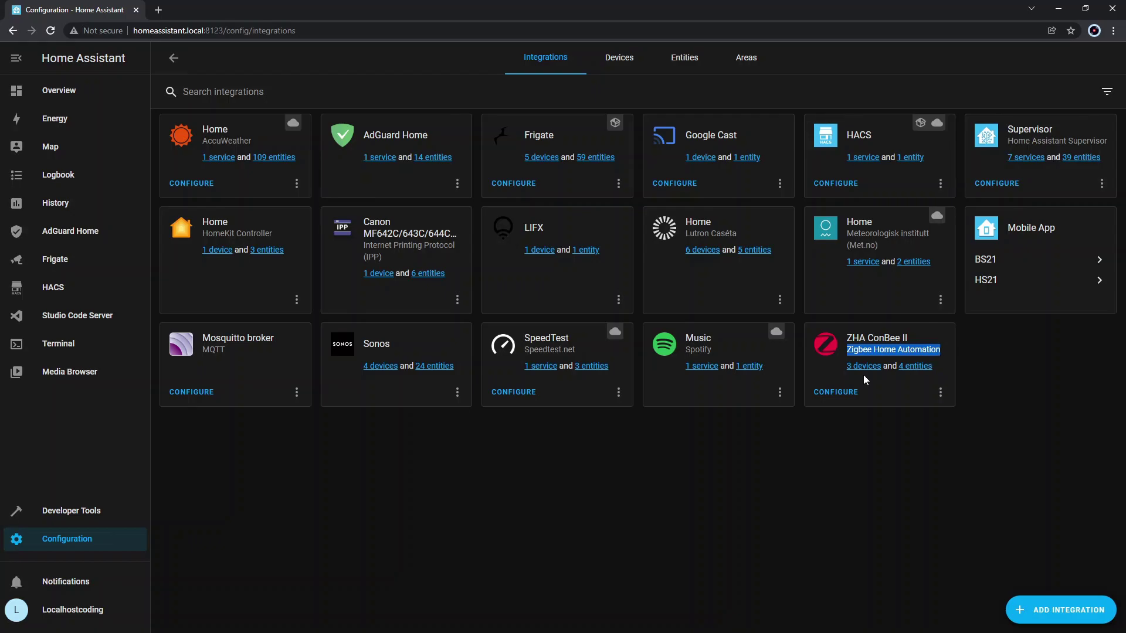
pyautogui.click(836, 392)
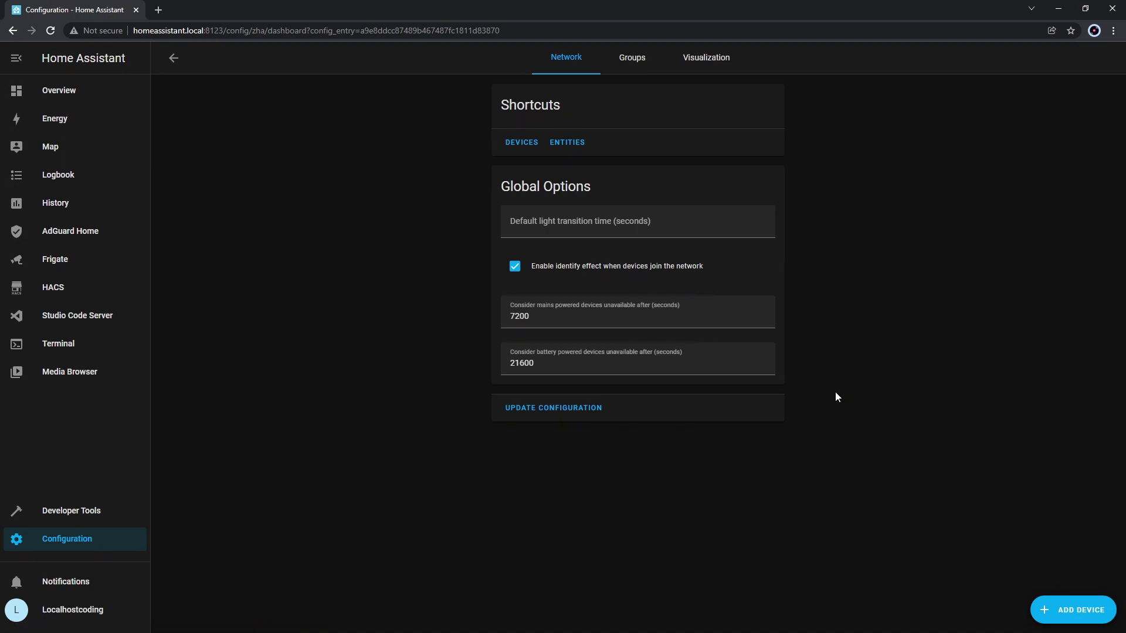
# - Pair the IKEA TRADFRI remote with Add Device and rename it 'Youtube Ikea Remote'
pyautogui.click(1079, 610)
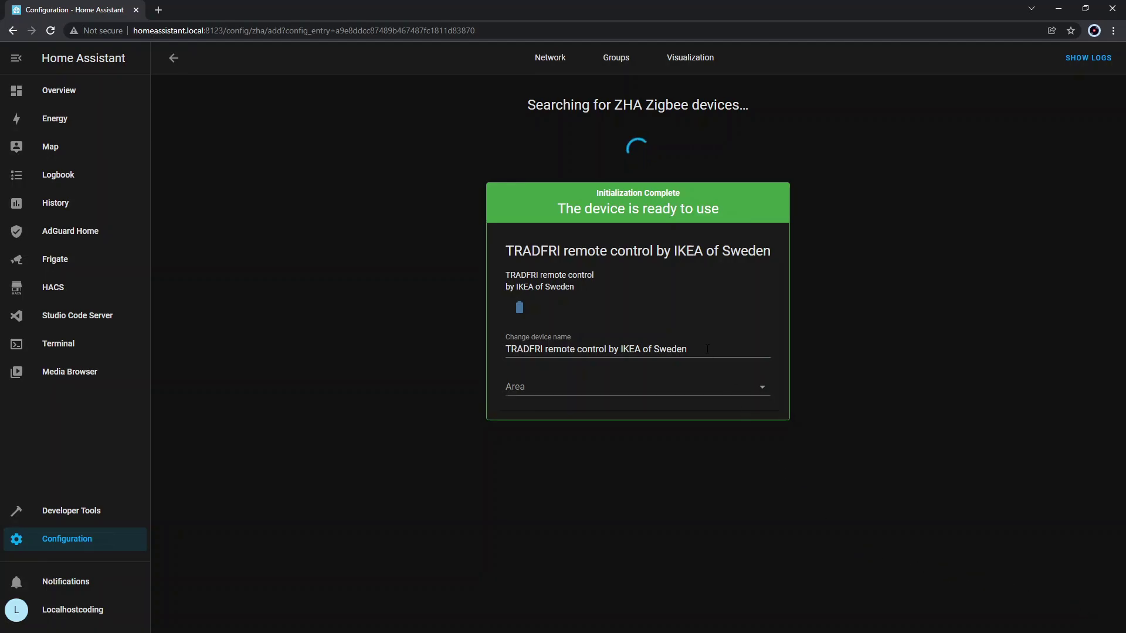
pyautogui.moveTo(707, 348); pyautogui.dragTo(492, 350)
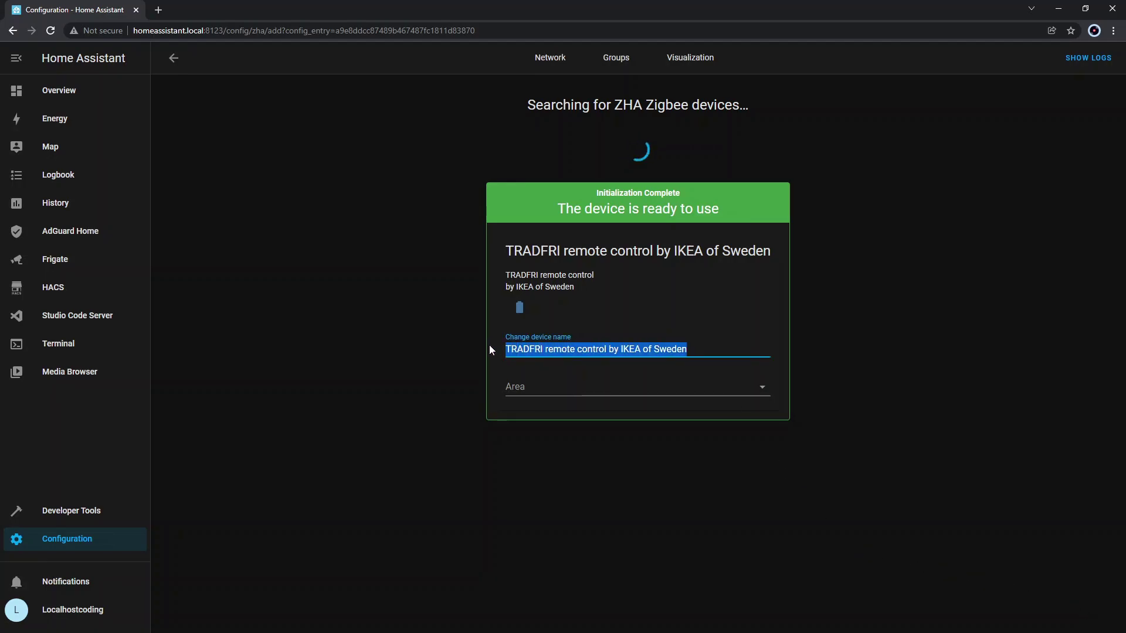
pyautogui.write('Youtu')
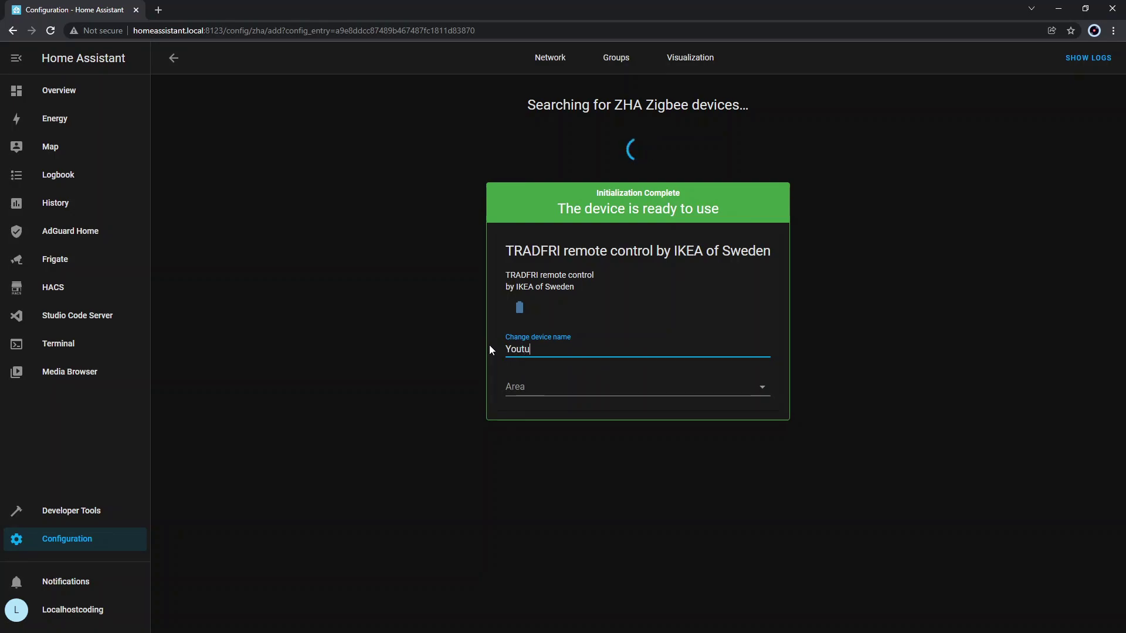
pyautogui.write('be Ikea Remote')
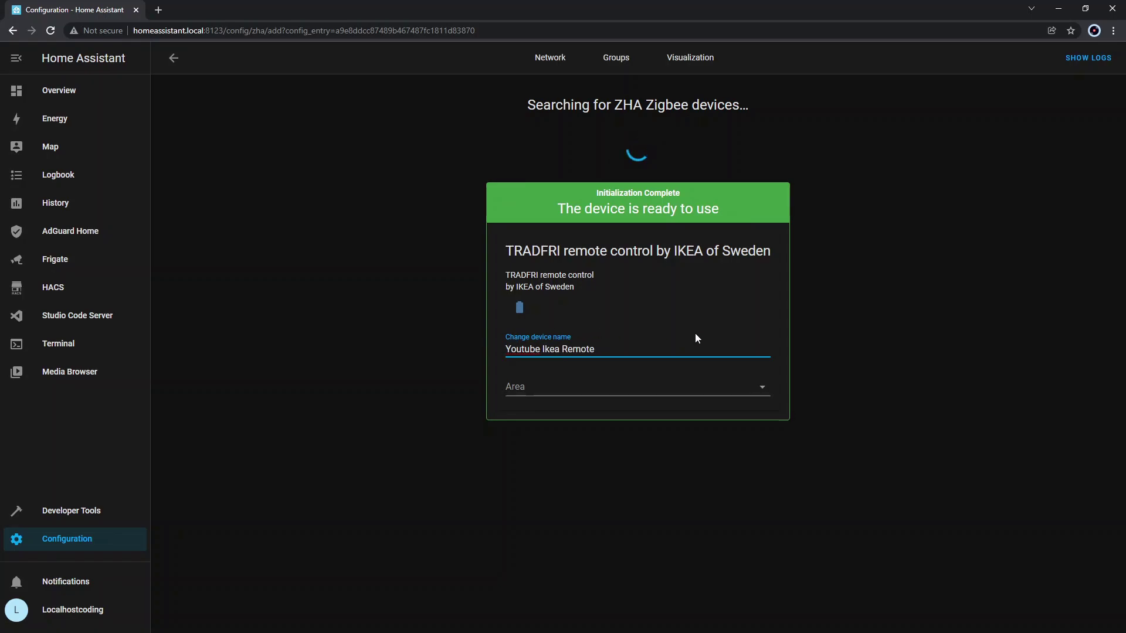
pyautogui.click(844, 332)
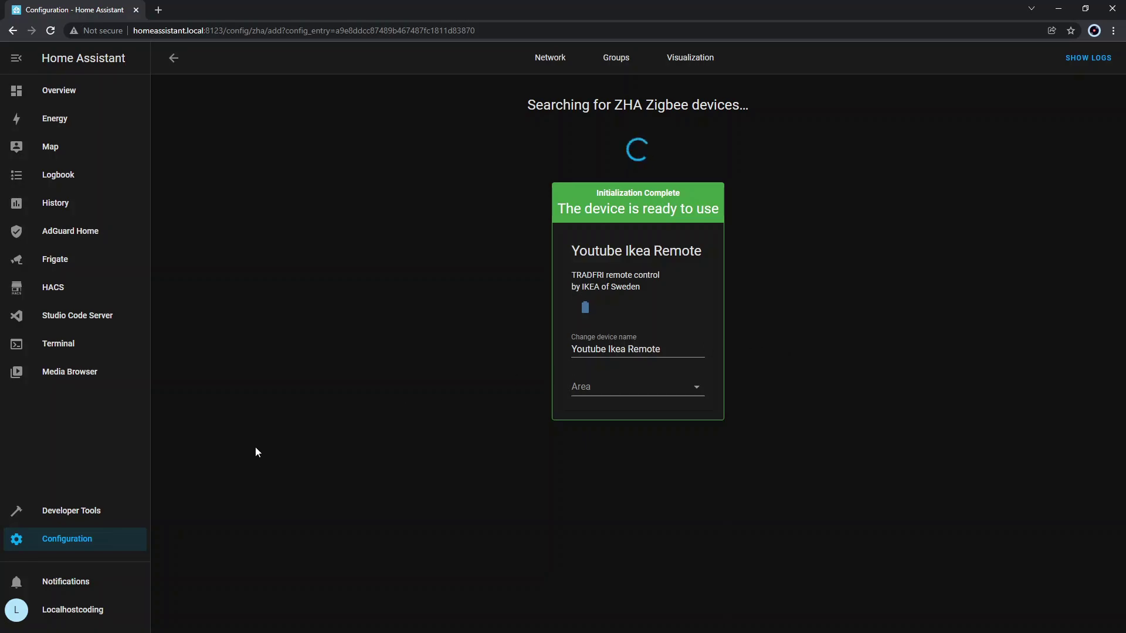
# - Open the Youtube Ikea Remote's page from the ZHA integration's Devices list
pyautogui.click(106, 547)
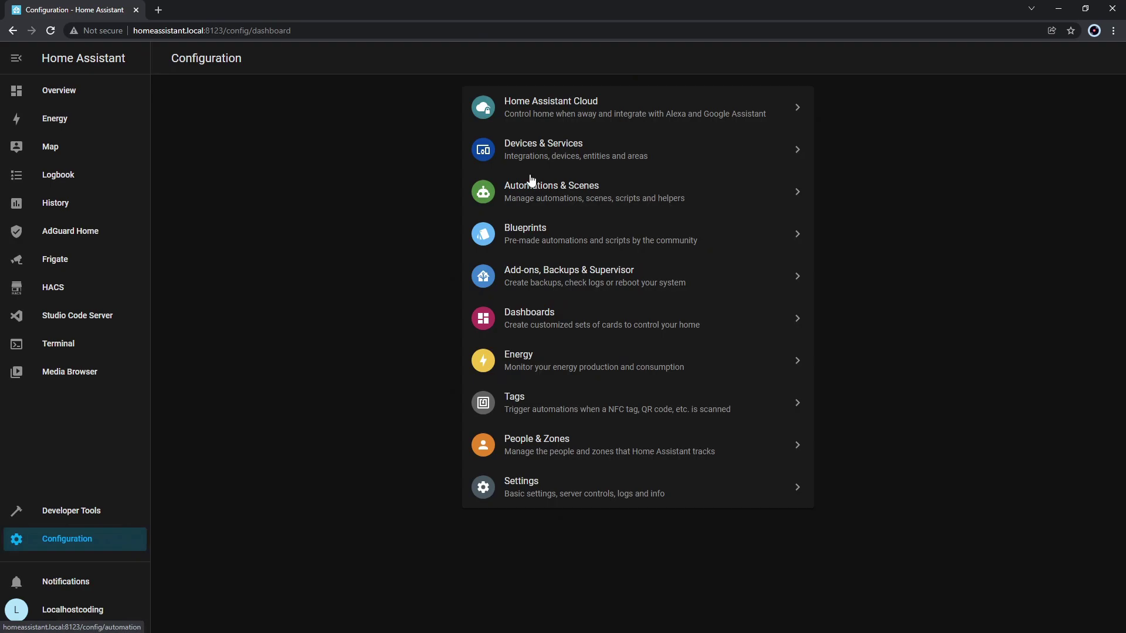
pyautogui.click(549, 159)
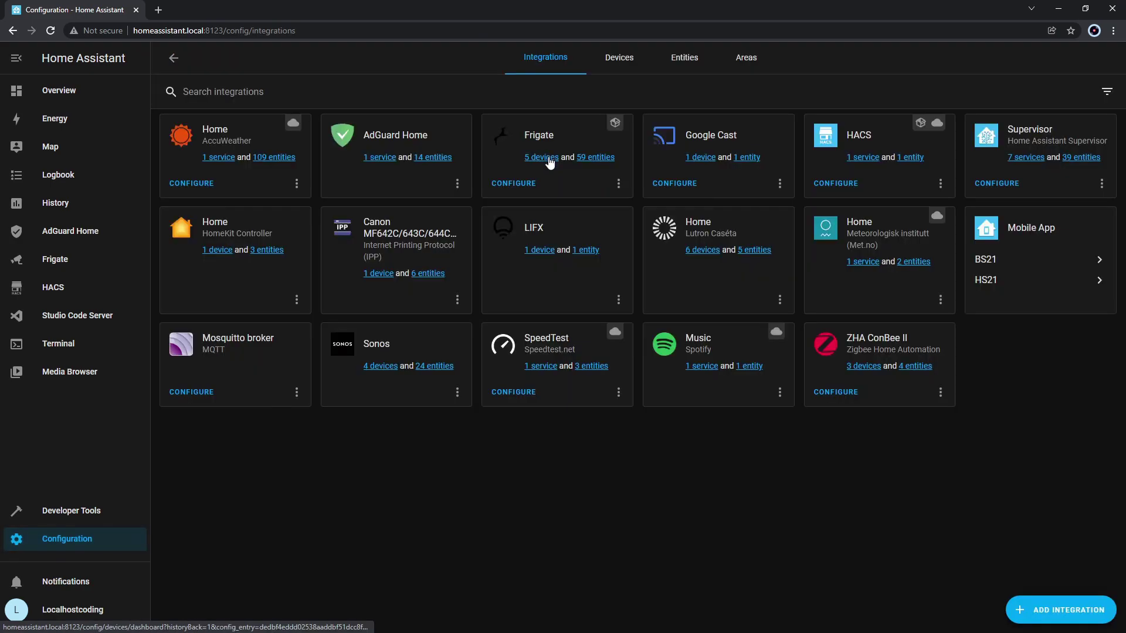
pyautogui.click(837, 394)
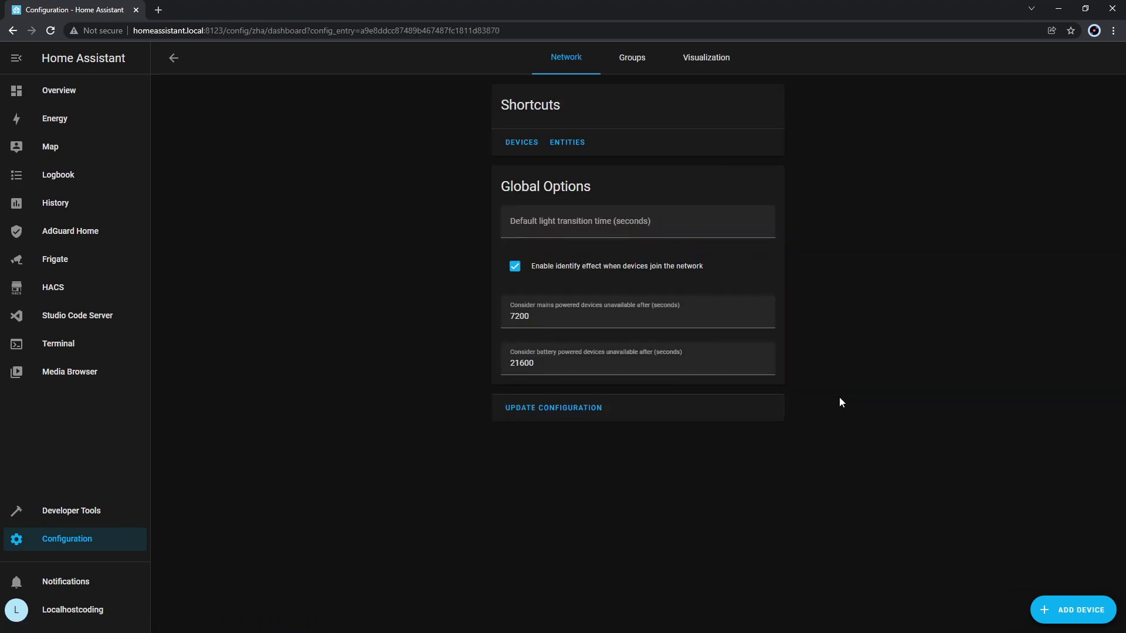
pyautogui.click(521, 152)
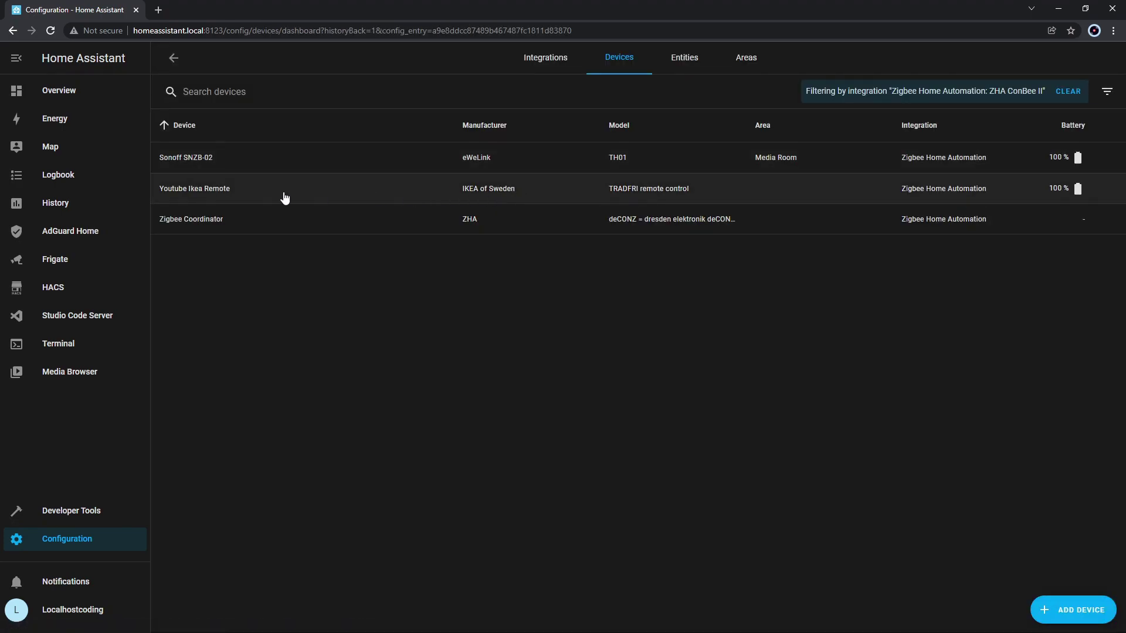
pyautogui.click(725, 203)
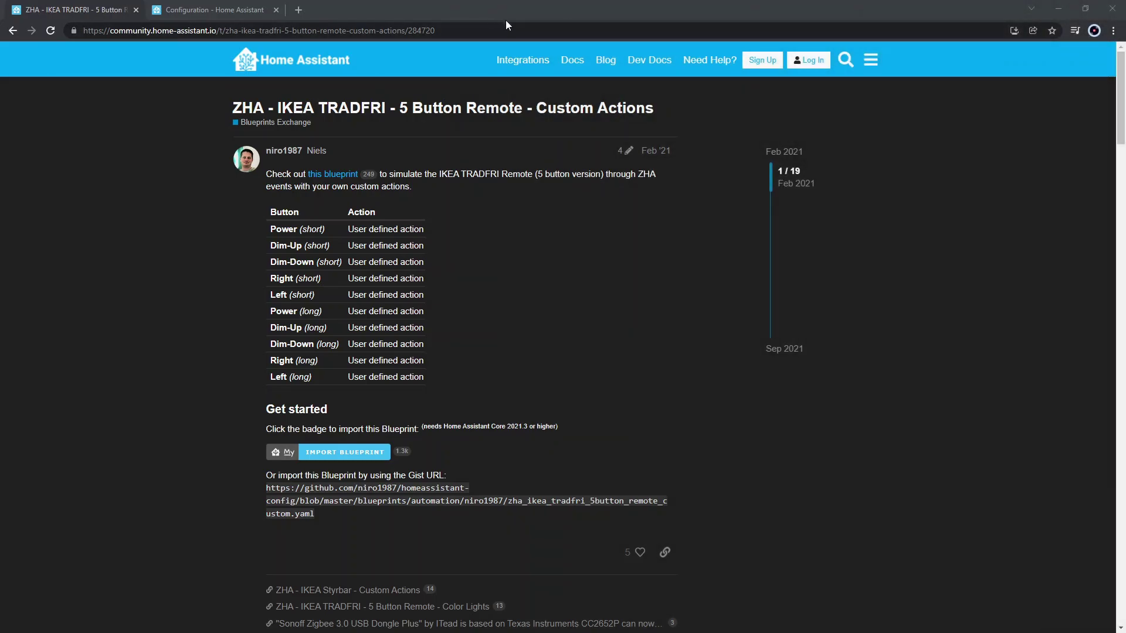
# - Review the thread's button-action table and copy the 'this blueprint' link address
pyautogui.click(500, 28)
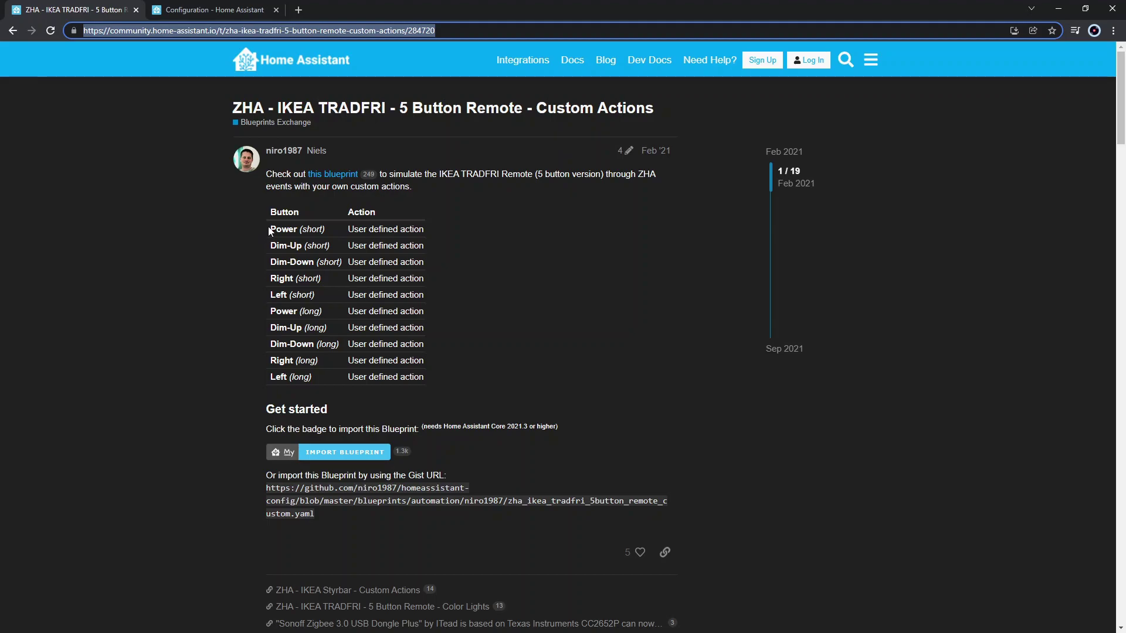
pyautogui.moveTo(269, 228); pyautogui.dragTo(428, 347)
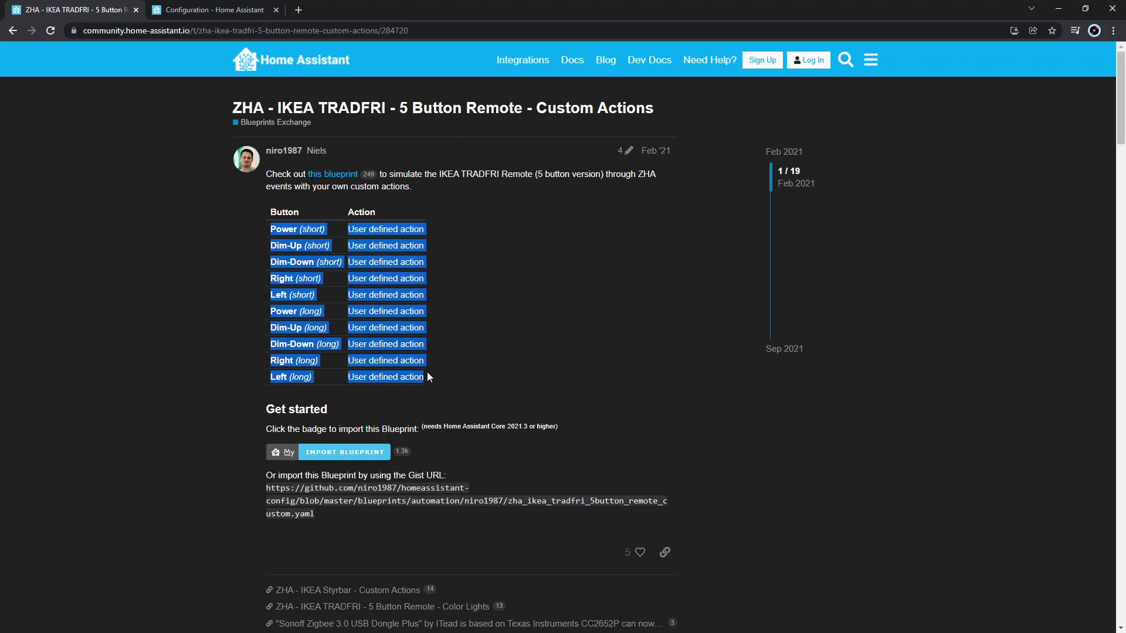
pyautogui.click(431, 372)
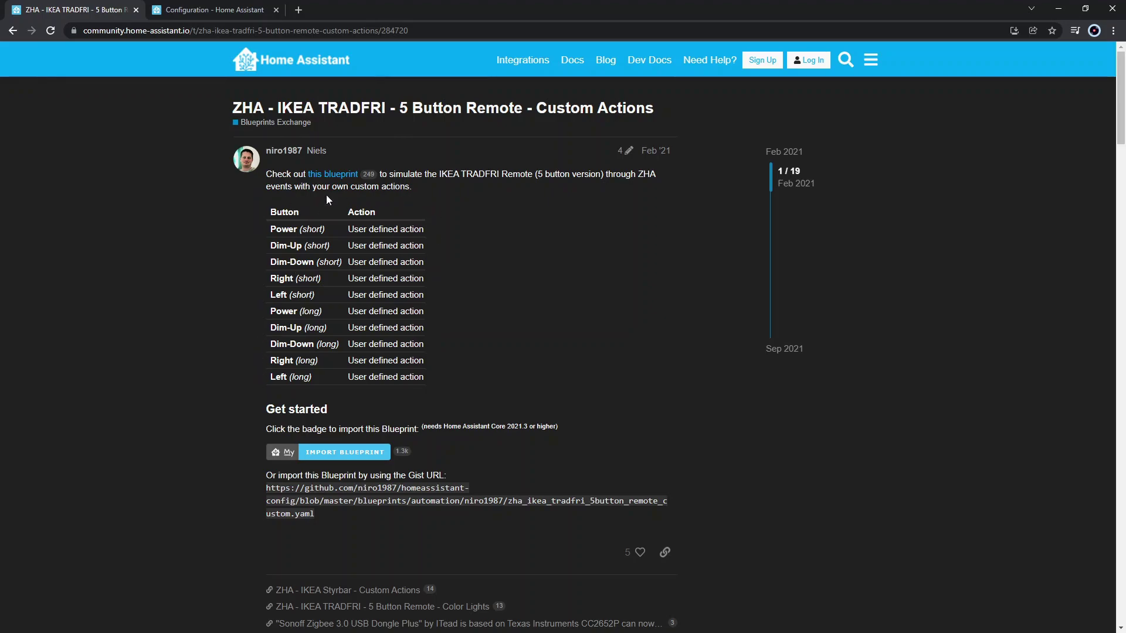
pyautogui.rightClick(334, 175)
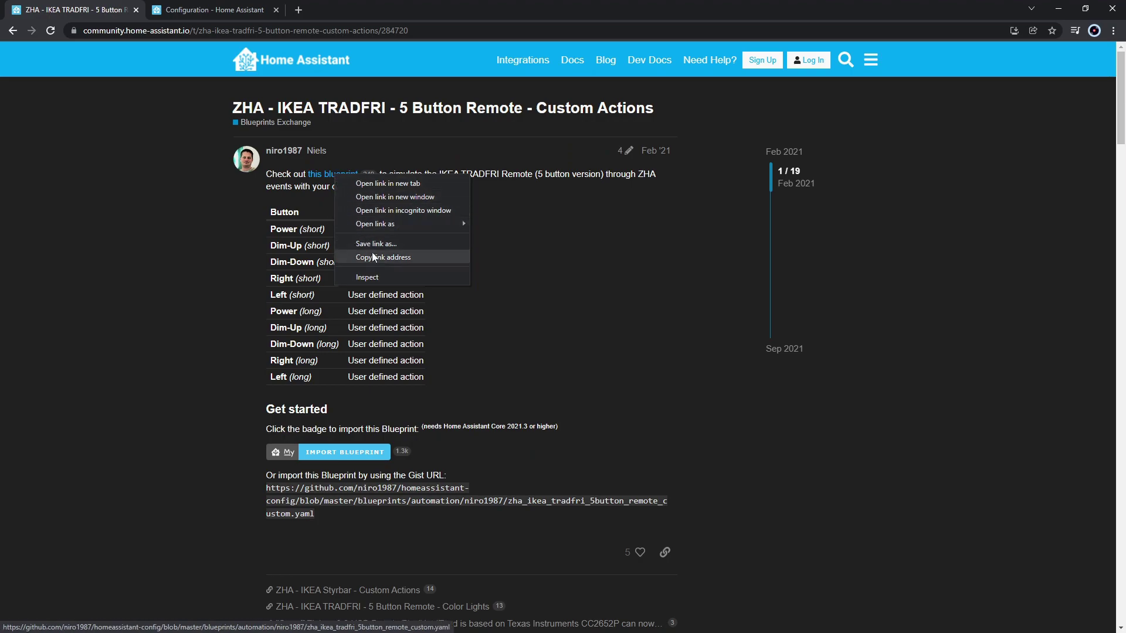
pyautogui.click(387, 258)
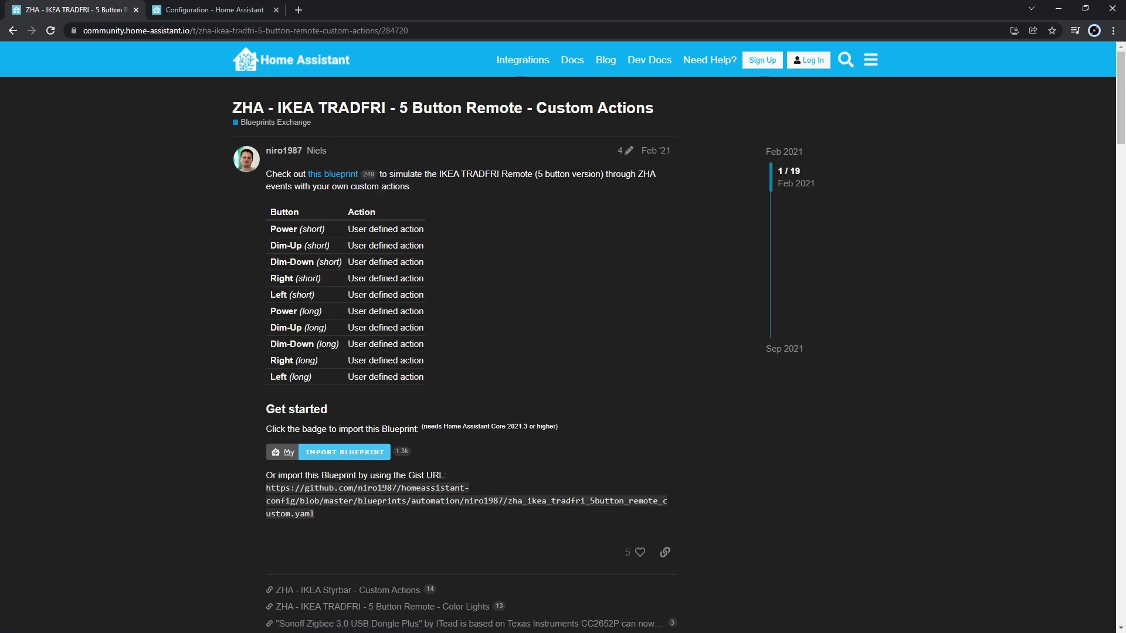
# - Import the blueprint in Blueprints by pasting its GitHub URL, previewing it, and confirming the import
pyautogui.click(229, 17)
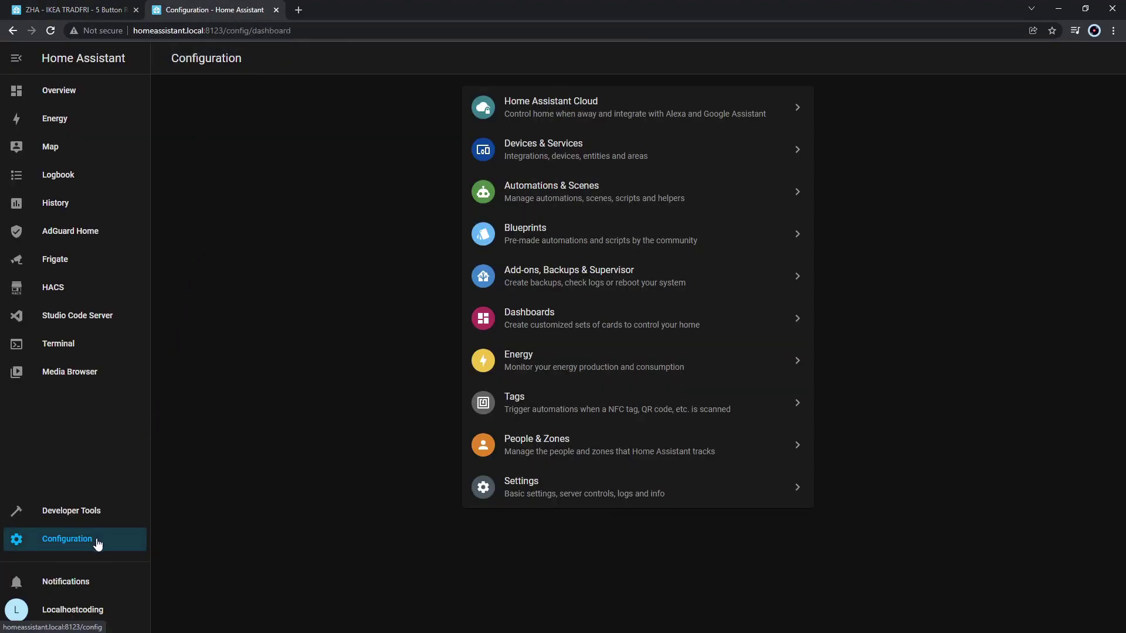
pyautogui.click(517, 241)
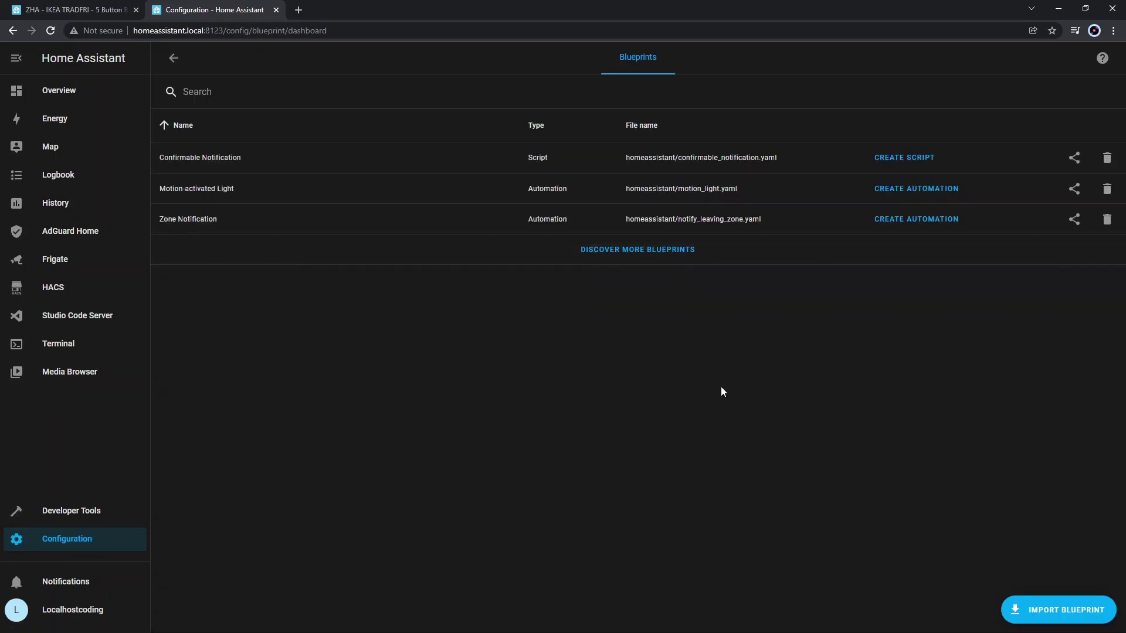
pyautogui.click(1066, 611)
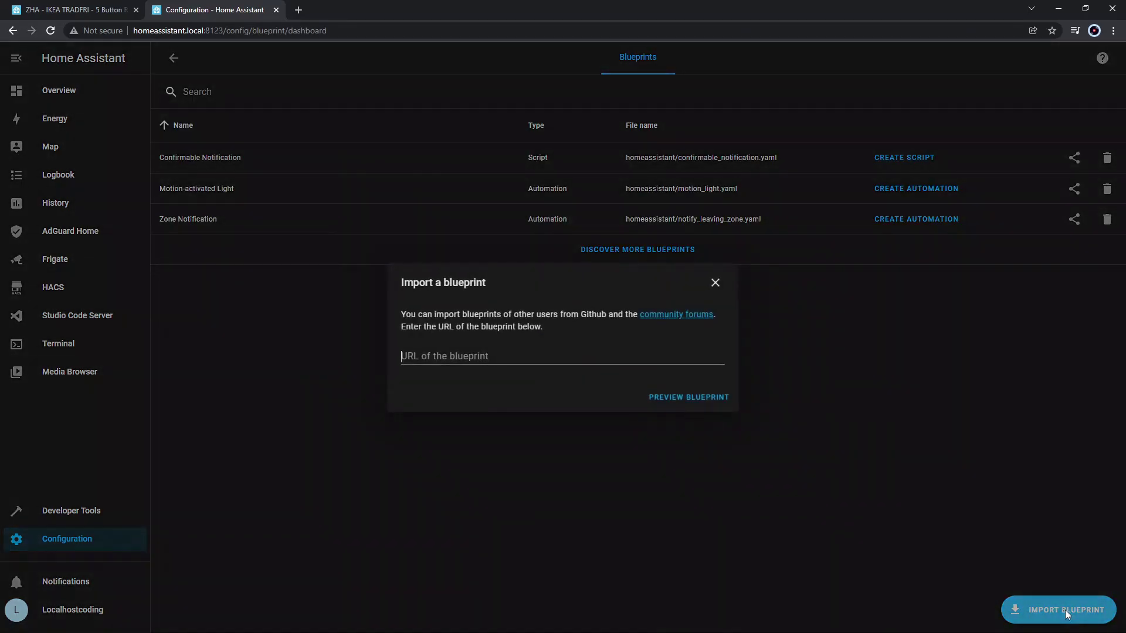
pyautogui.rightClick(479, 356)
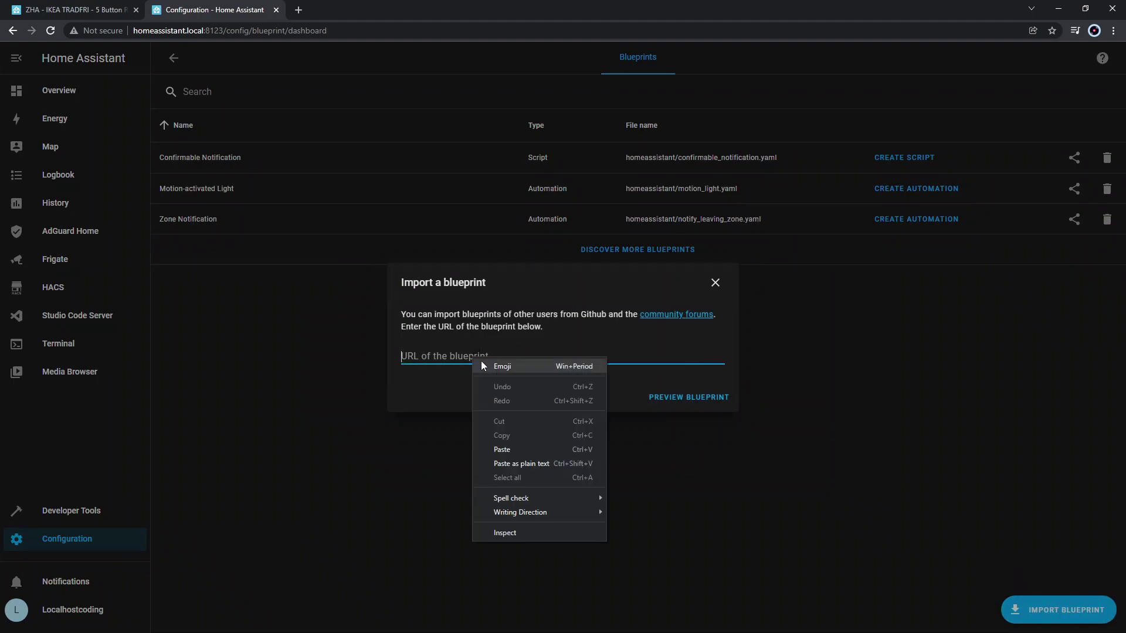
pyautogui.click(544, 449)
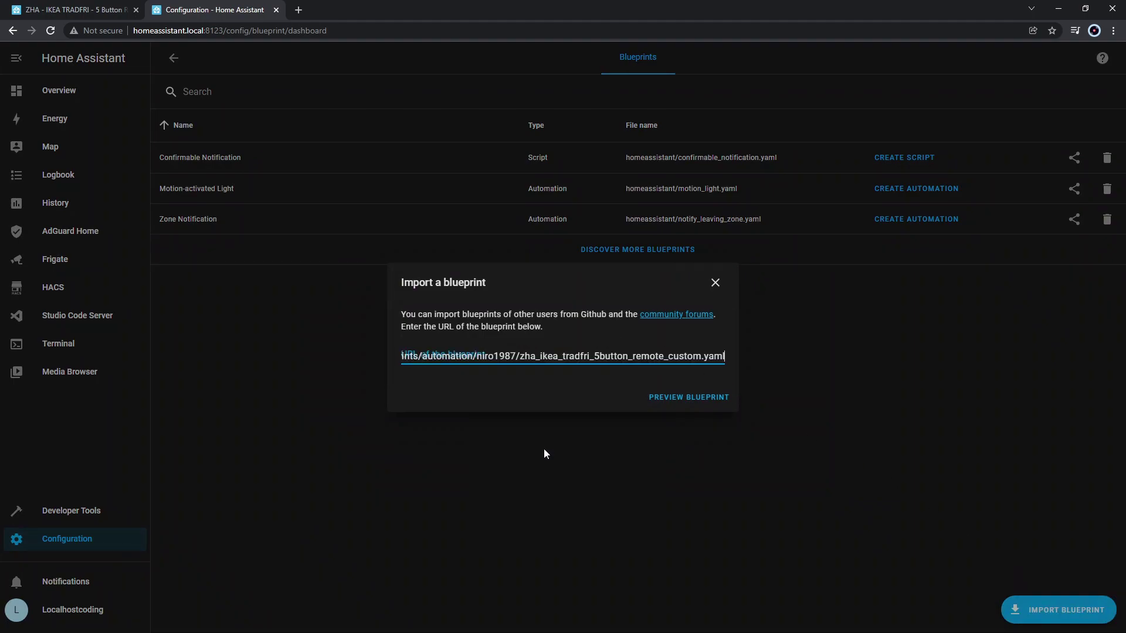
pyautogui.click(690, 399)
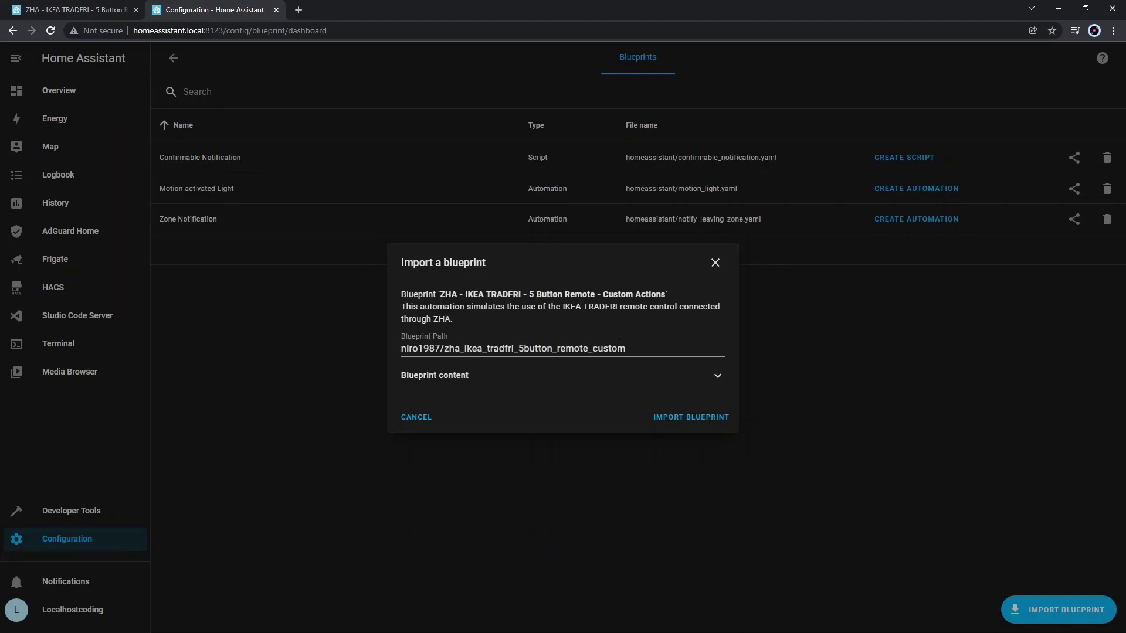
pyautogui.click(679, 378)
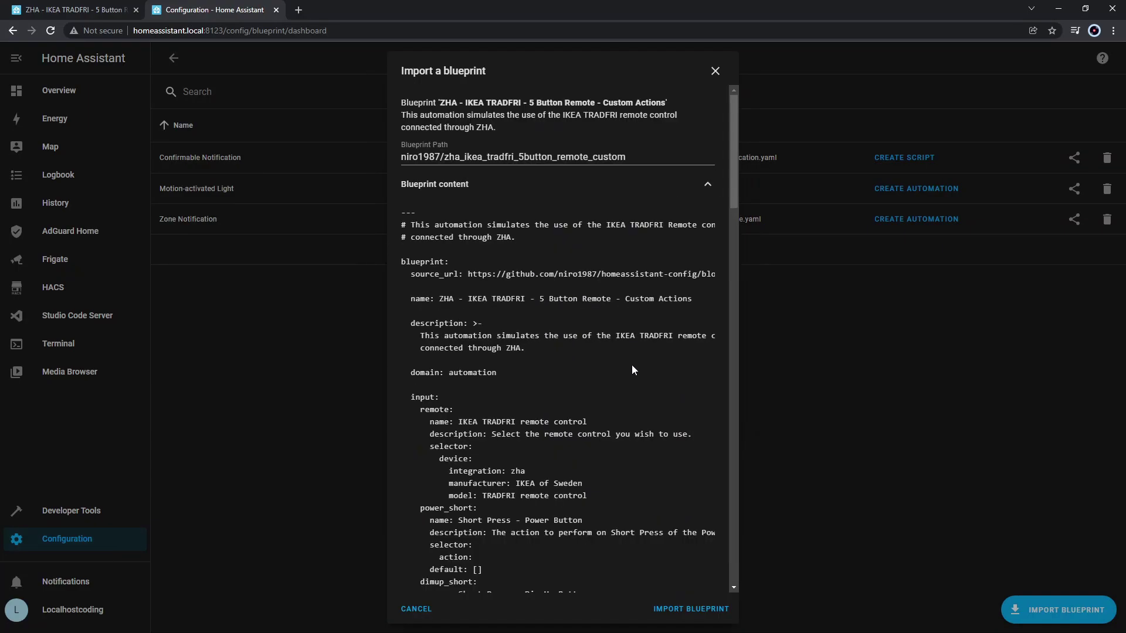
pyautogui.click(689, 609)
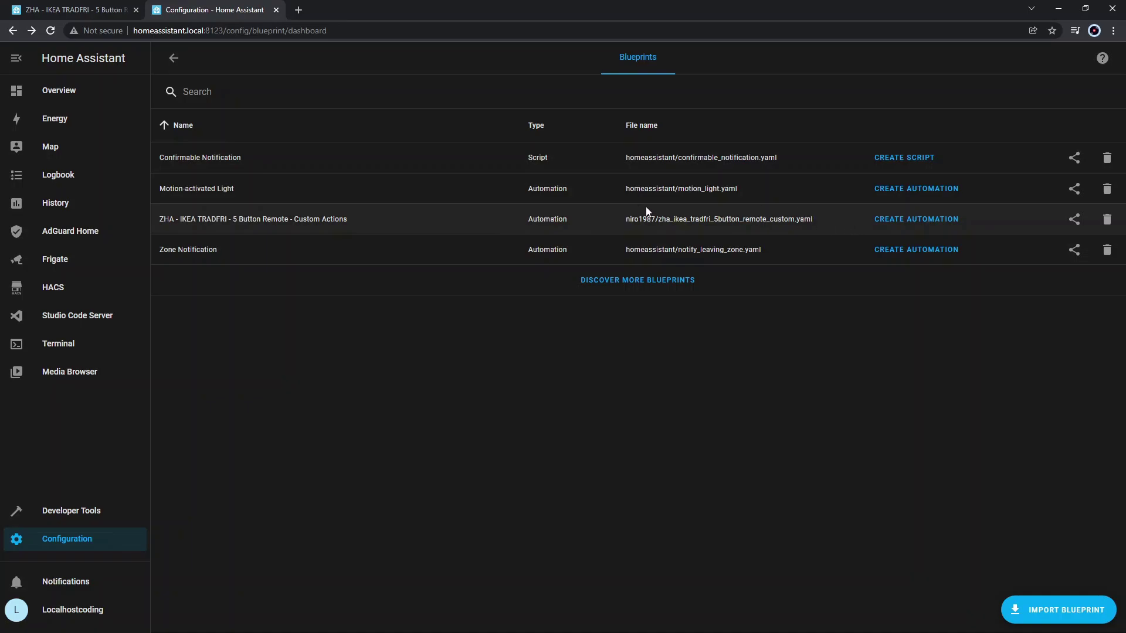
pyautogui.moveTo(838, 218); pyautogui.dragTo(617, 220)
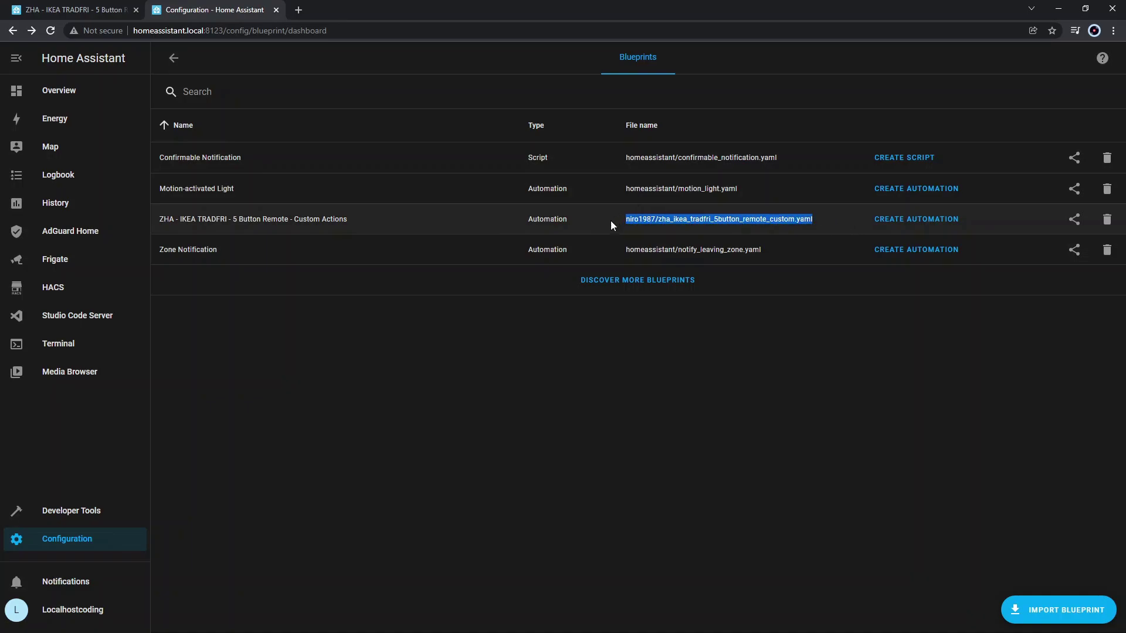
# - In the Terminal, list the blueprints folder and move into automation/
pyautogui.click(71, 344)
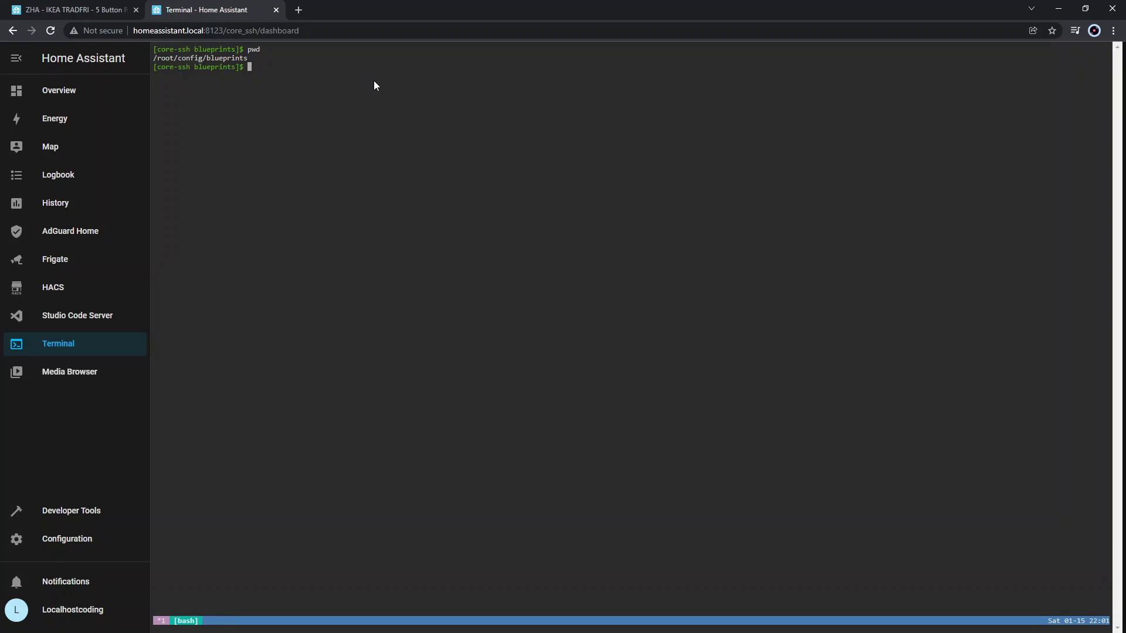
pyautogui.write('ls')
pyautogui.press('Return')
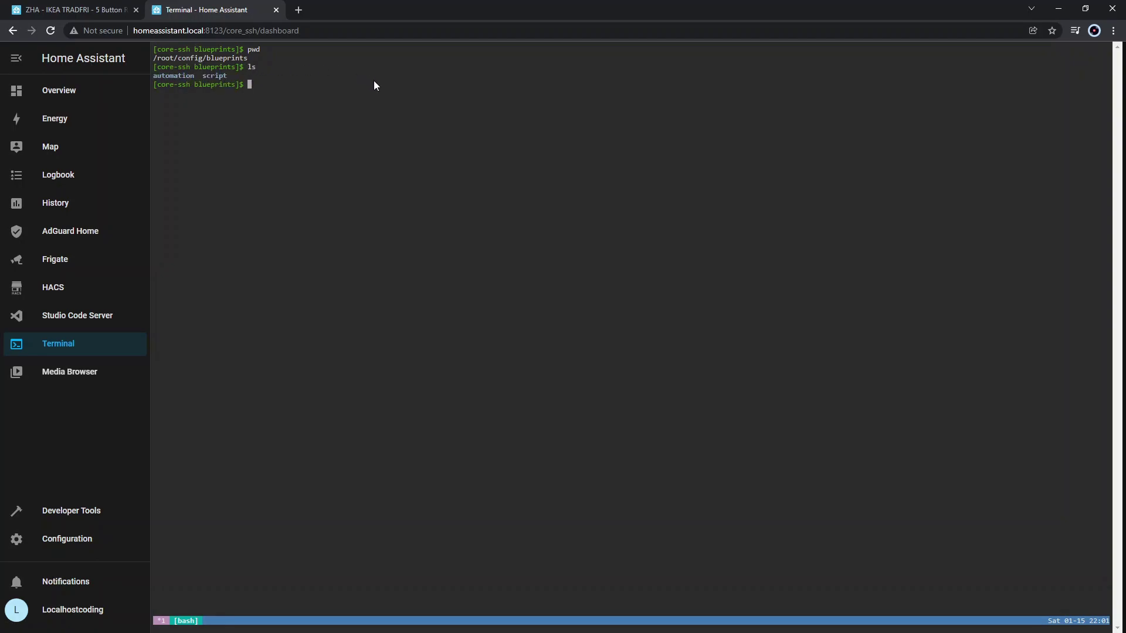
pyautogui.write('cd automation/')
pyautogui.press('Return')
pyautogui.write('ls')
pyautogui.press('Return')
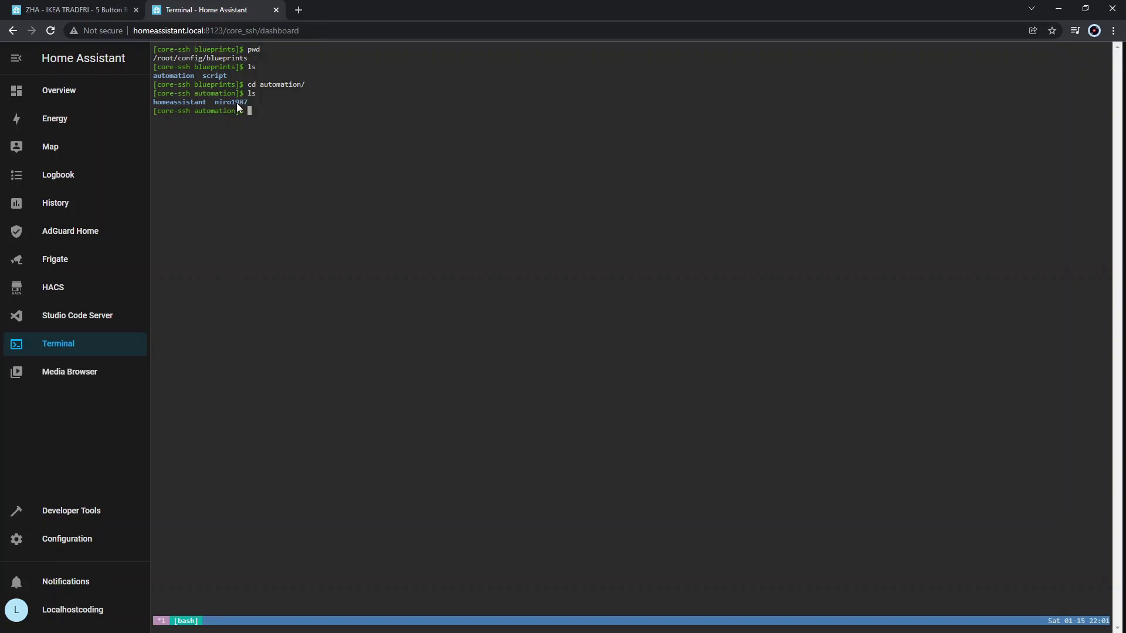
# - Enter niro1987/ and cat zha_ikea_tradfri_5button_remote_custom.yaml to show its contents
pyautogui.write('cd niro1987/')
pyautogui.press('Return')
pyautogui.write('ls')
pyautogui.press('Return')
pyautogui.write('cat ')
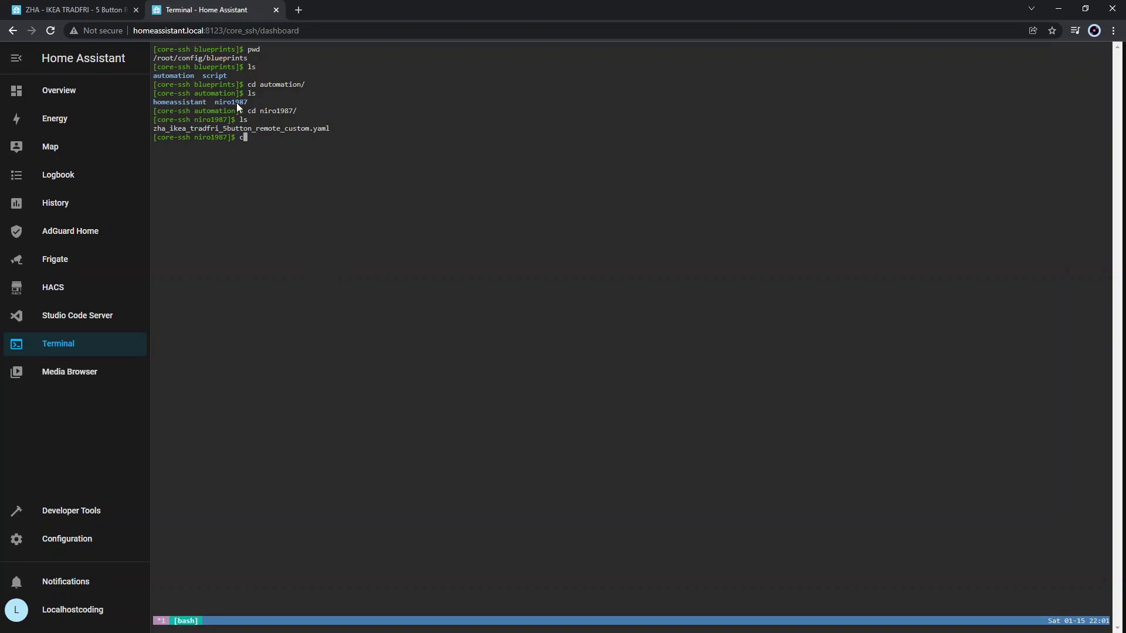
pyautogui.write('zhg')
pyautogui.press('Tab')
pyautogui.press('Return')
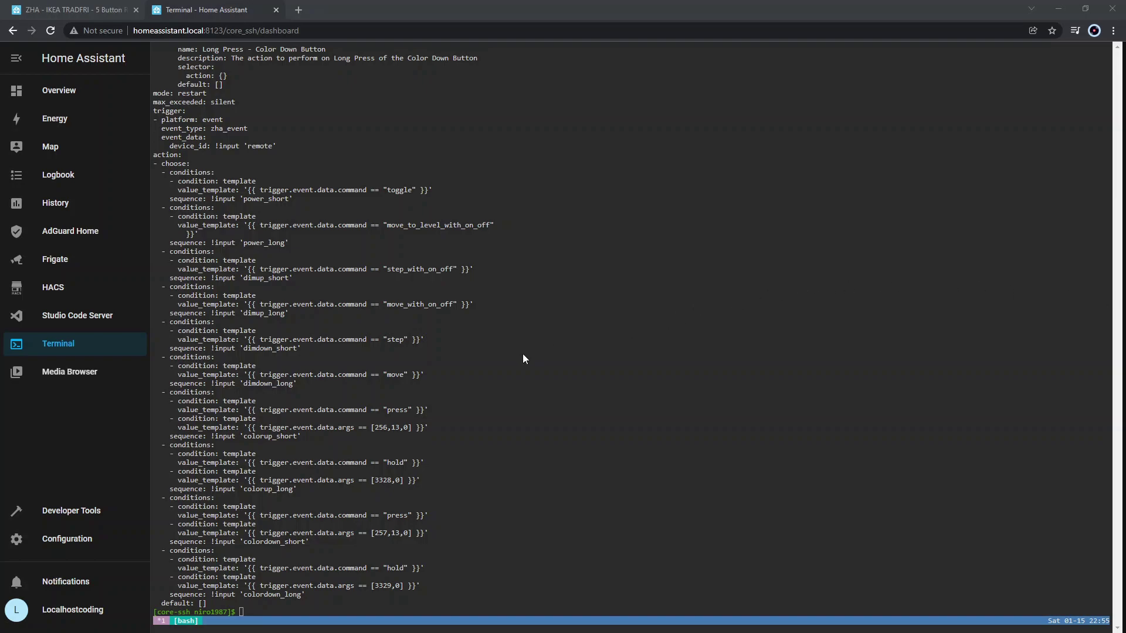
# - Create a new automation from the ZHA IKEA TRADFRI 5 Button Remote blueprint
pyautogui.click(82, 545)
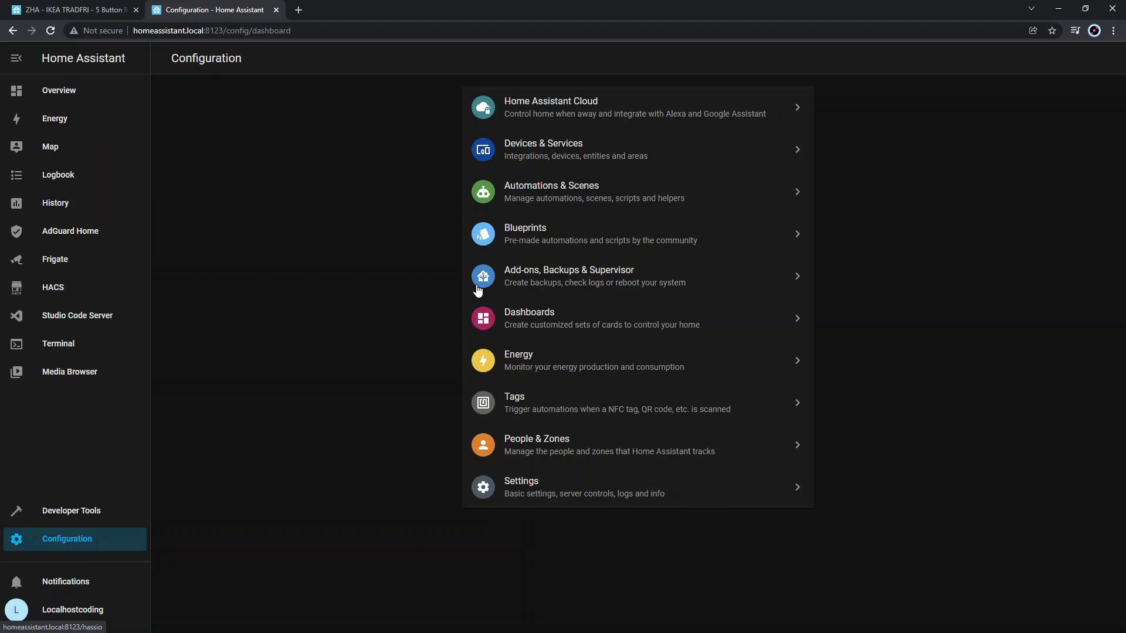
pyautogui.click(543, 239)
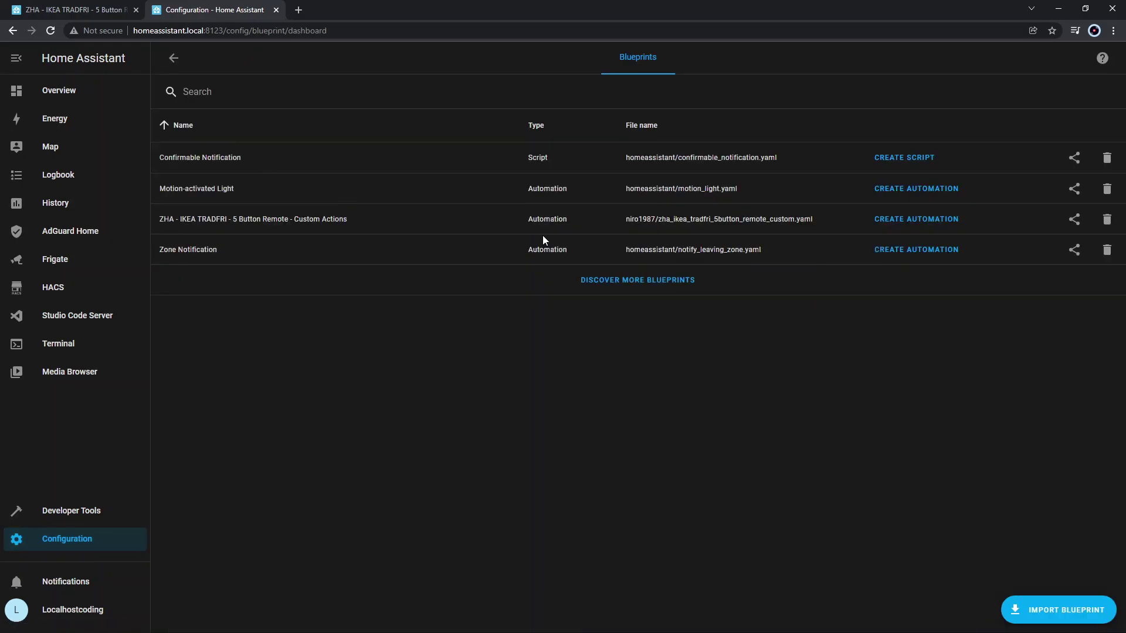
pyautogui.click(906, 221)
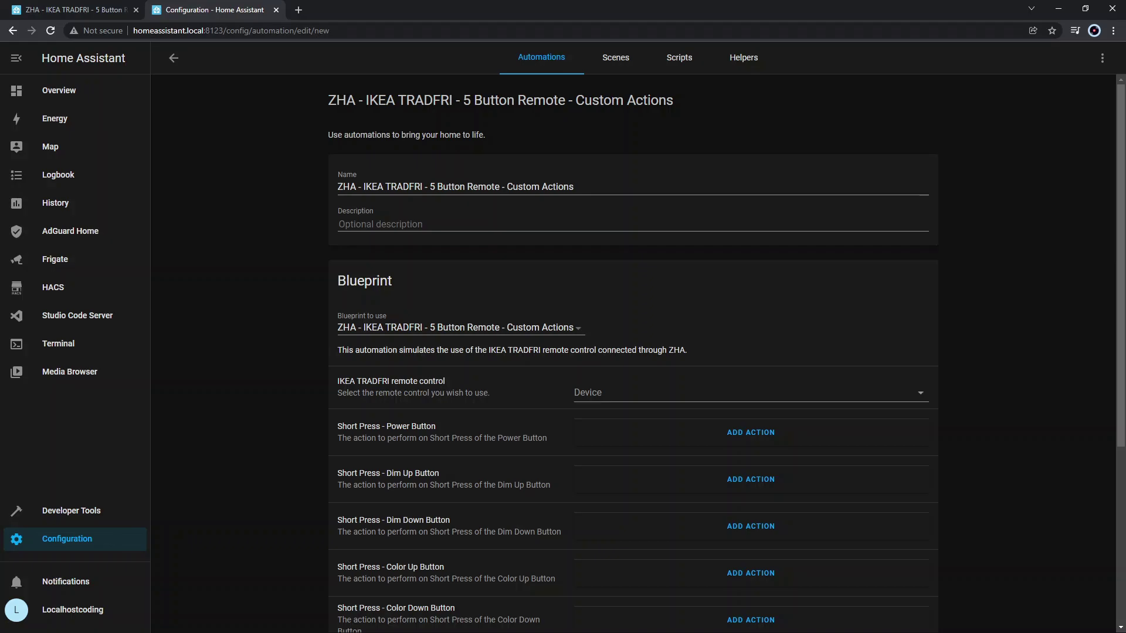
# - Name the automation 'Media Controller Ikea' and select Youtube Ikea Remote as the remote
pyautogui.moveTo(576, 189); pyautogui.dragTo(286, 179)
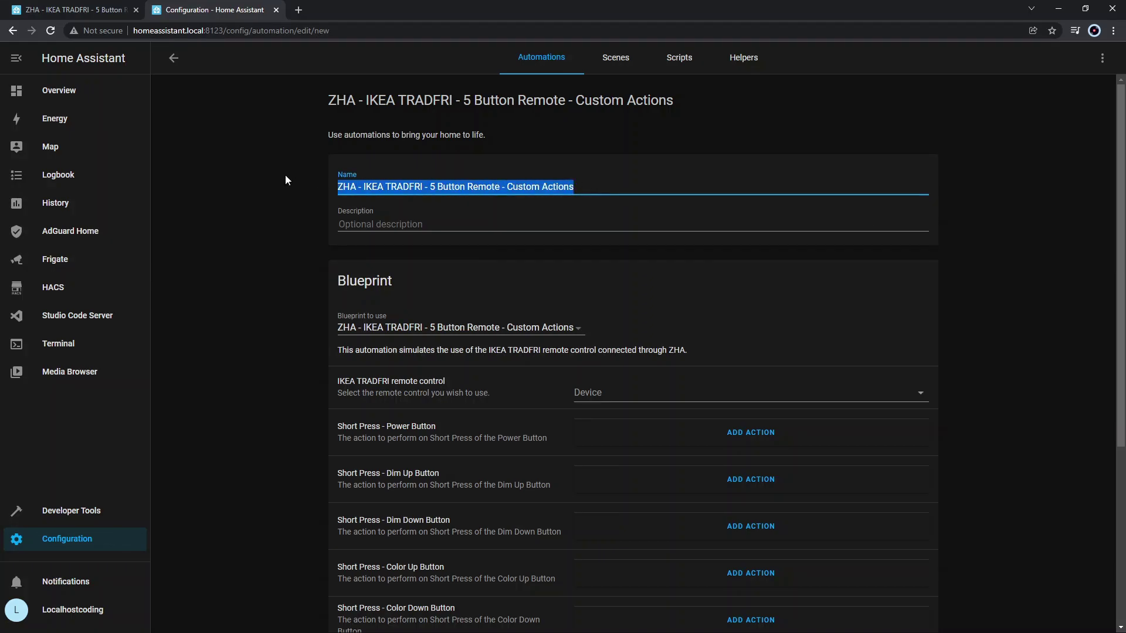
pyautogui.write('Me')
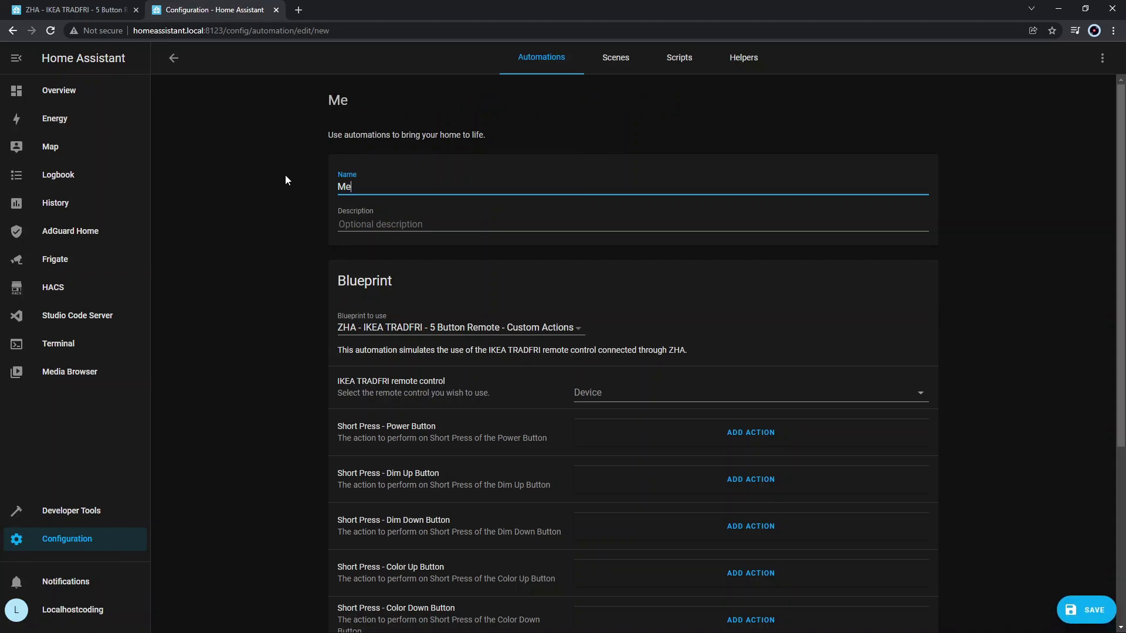
pyautogui.write('dia Controller')
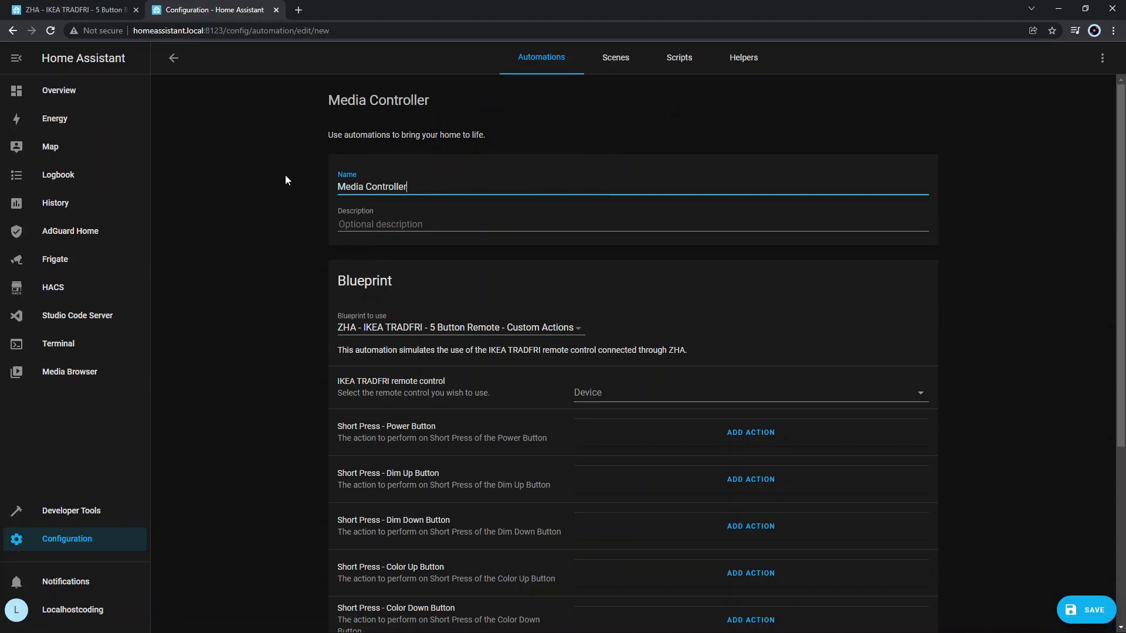
pyautogui.write(' Ikea')
pyautogui.doubleClick(357, 276)
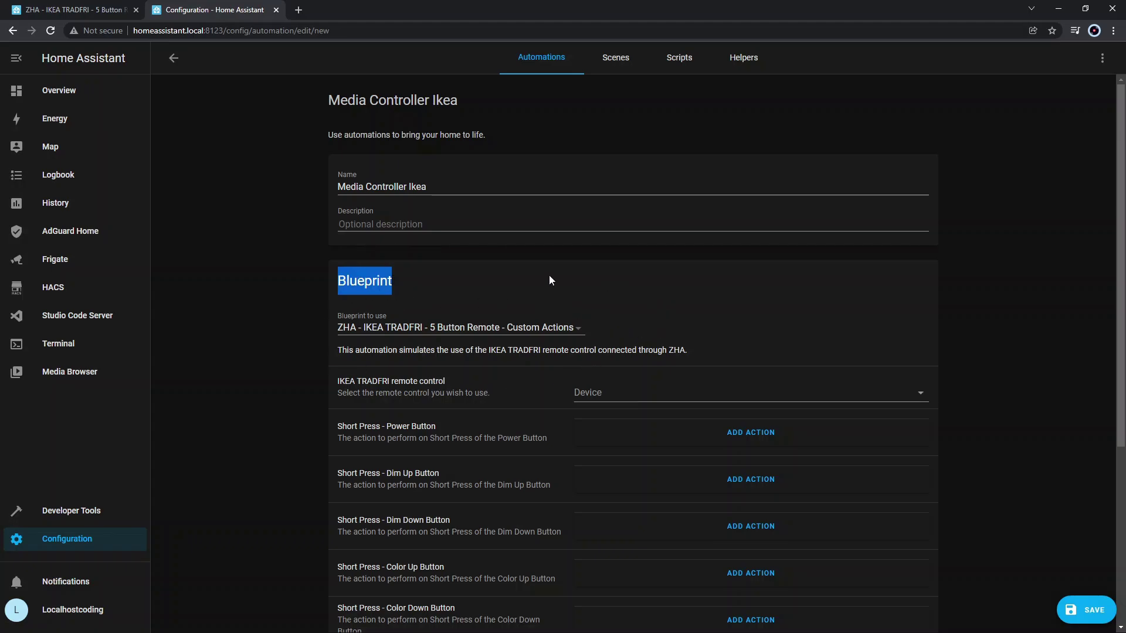
pyautogui.doubleClick(405, 381)
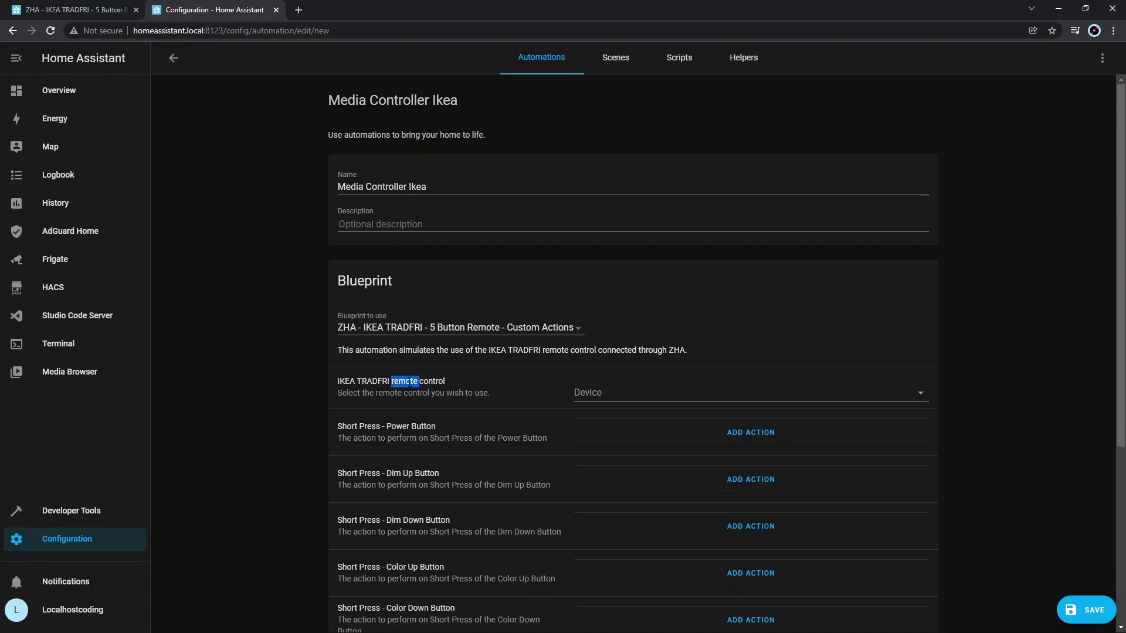
pyautogui.click(631, 394)
pyautogui.click(642, 430)
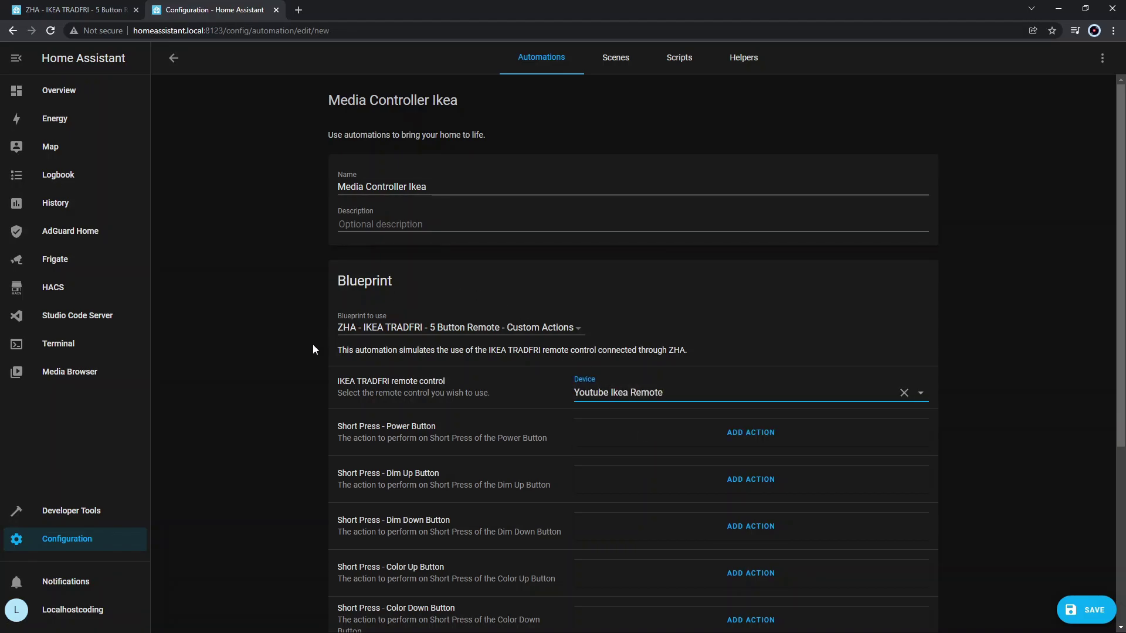
# - Set the Power Button short press to call Media player: Play/Pause on Media Room
pyautogui.scroll(-5, 312, 350)
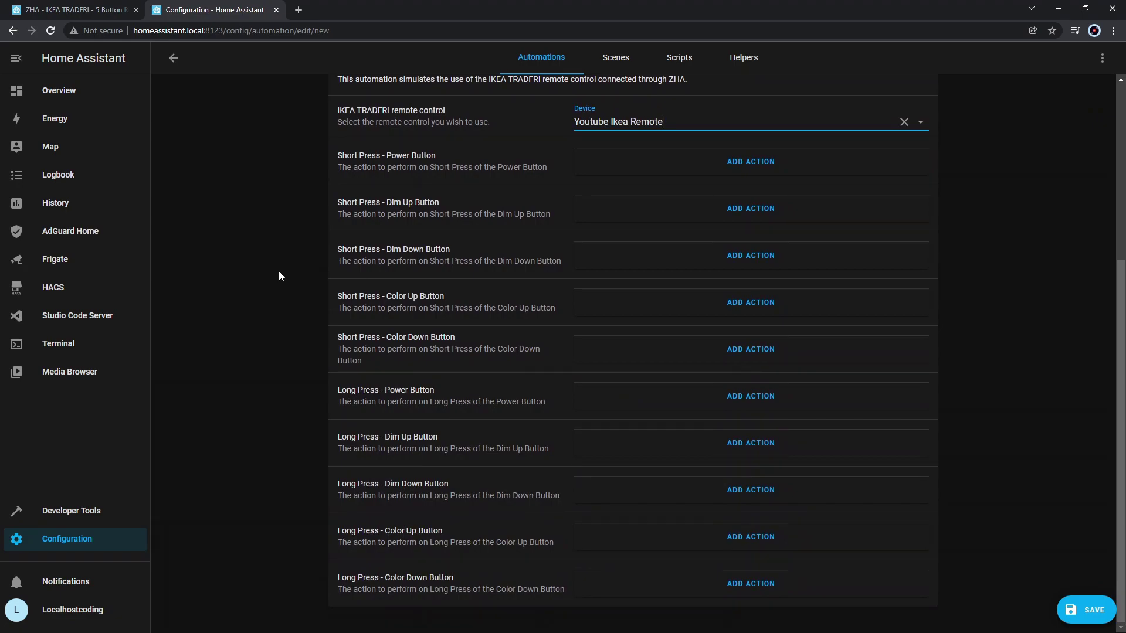
pyautogui.click(703, 162)
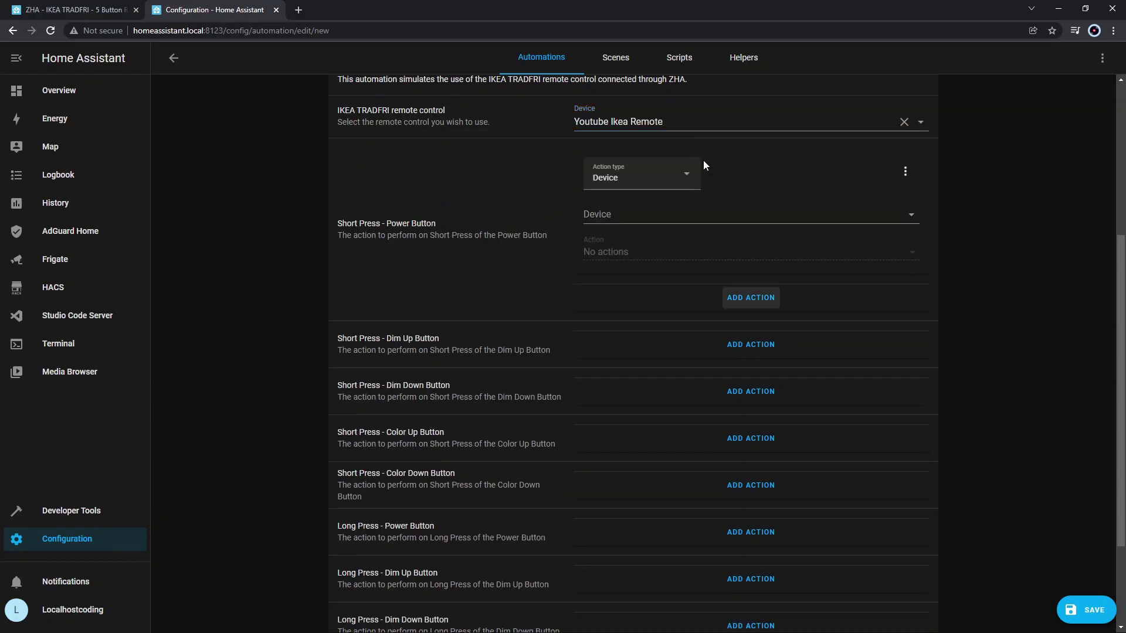
pyautogui.click(634, 185)
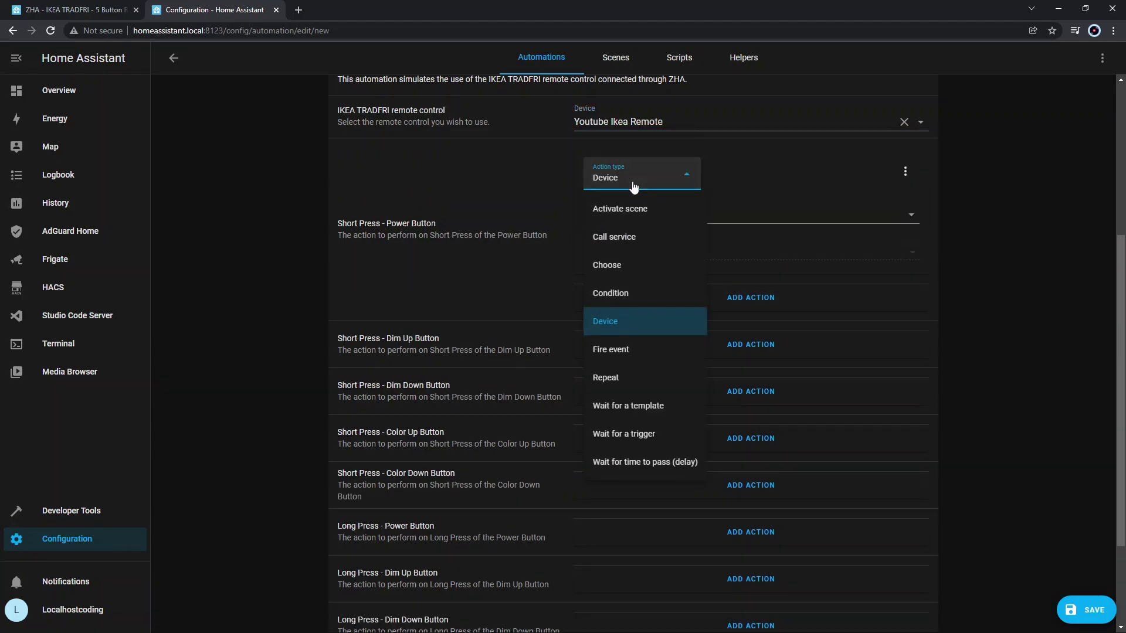
pyautogui.click(623, 238)
pyautogui.click(655, 215)
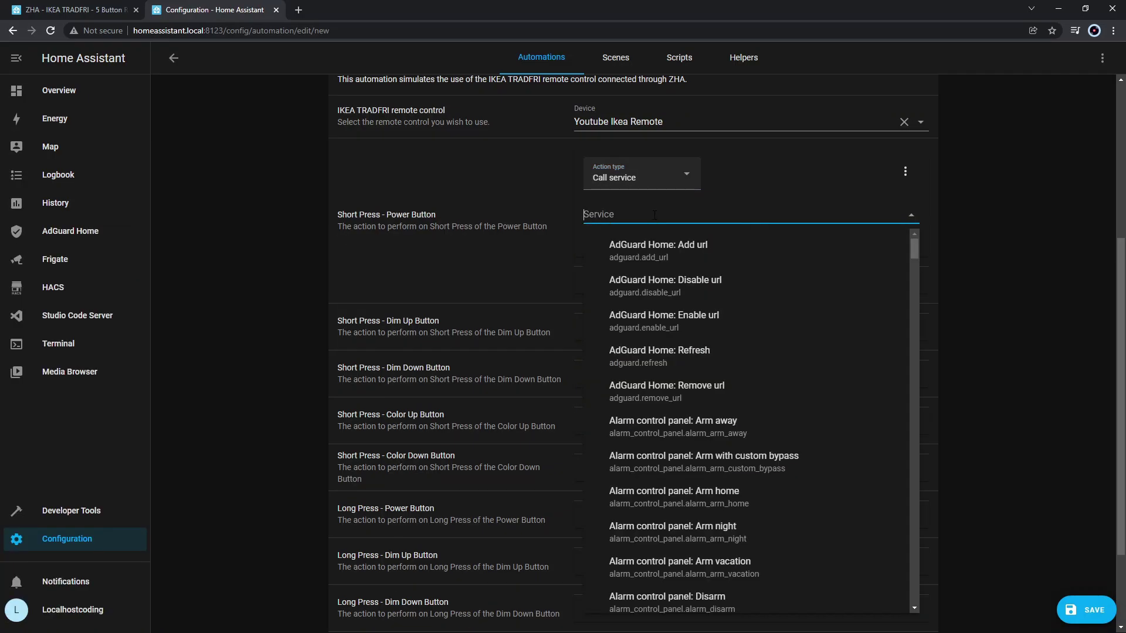
pyautogui.write('play/pau')
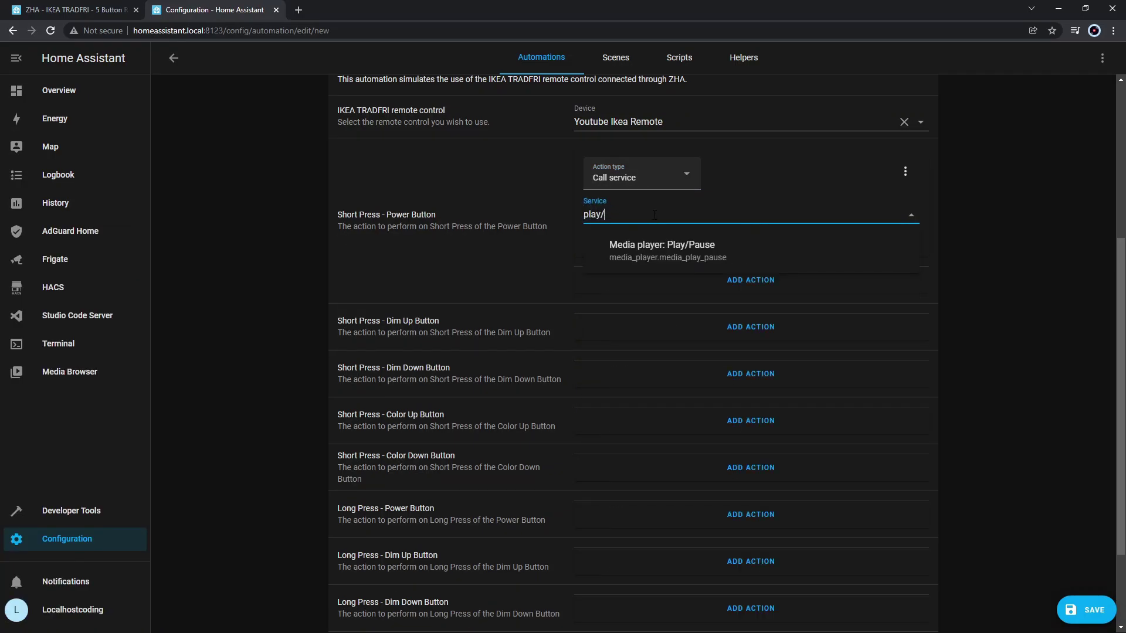
pyautogui.click(724, 254)
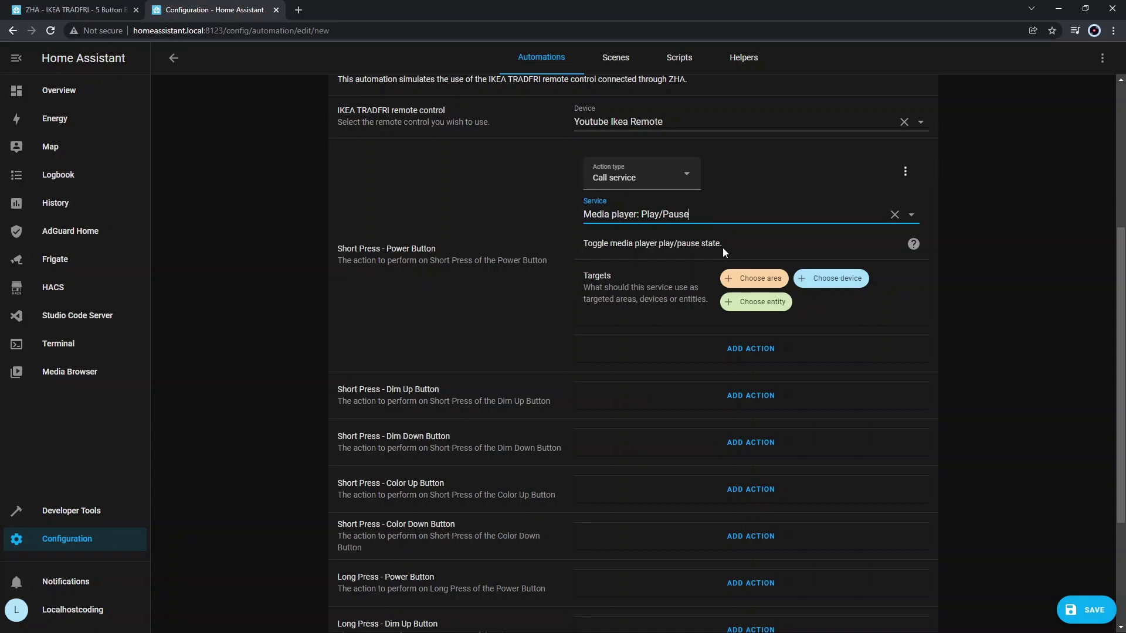
pyautogui.click(829, 278)
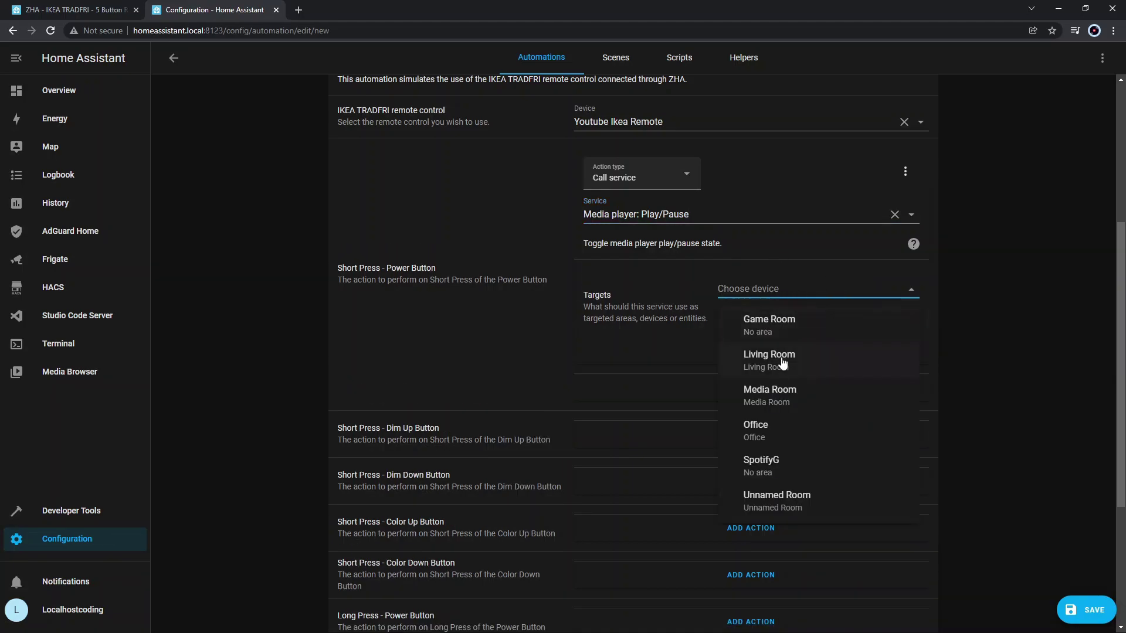
pyautogui.click(778, 399)
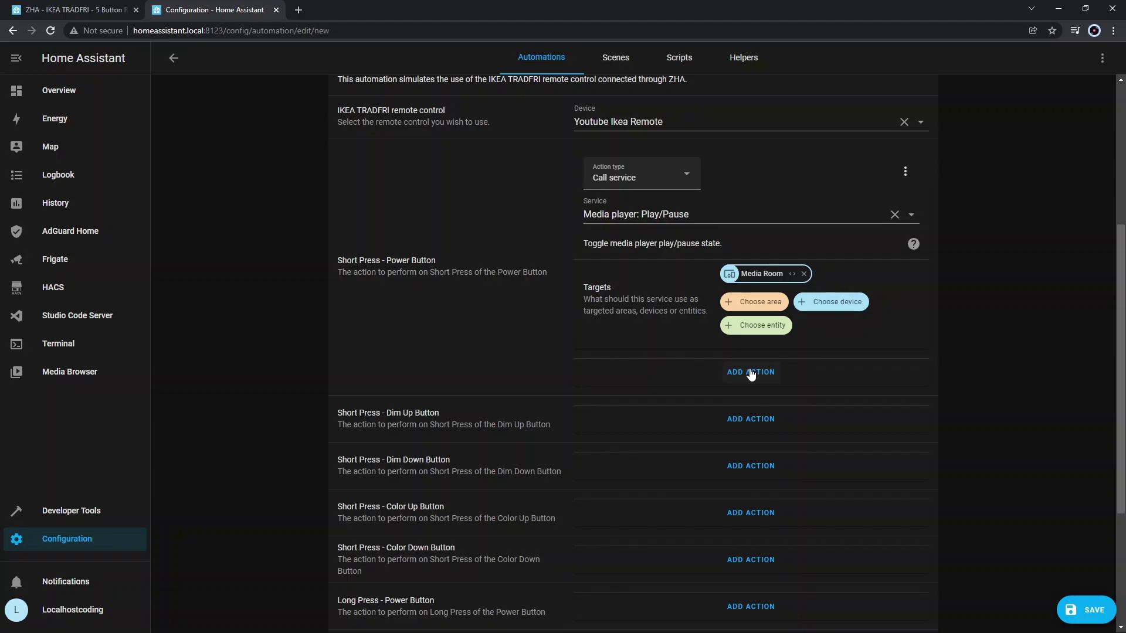
# - Make the Dim Up short press call Media player: Turn up volume on Media Room
pyautogui.click(729, 418)
pyautogui.click(627, 434)
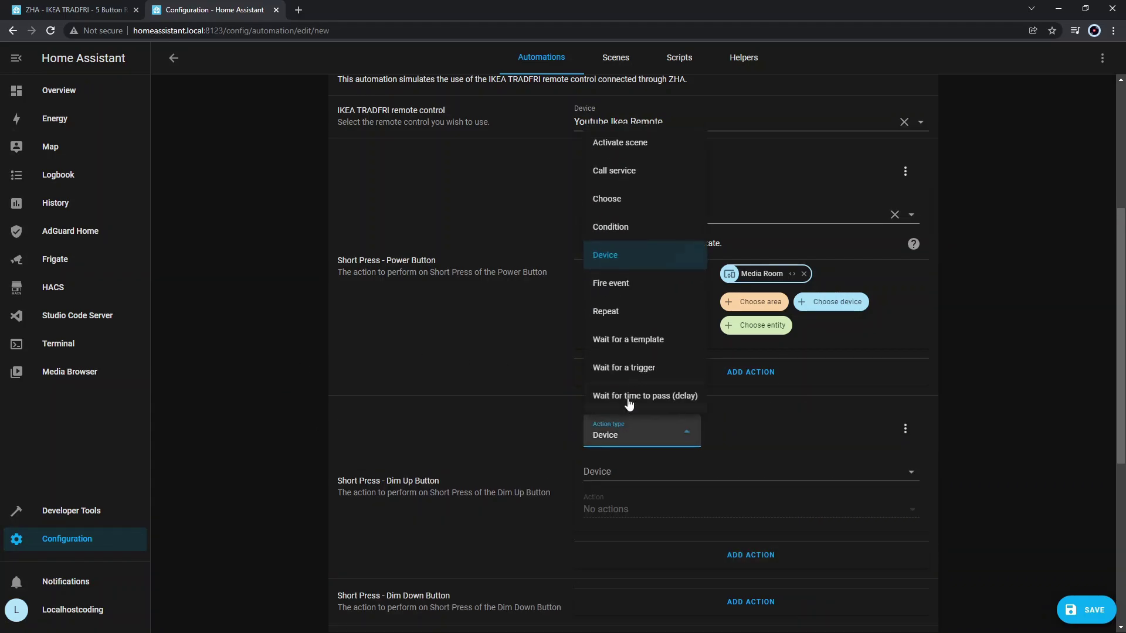
pyautogui.click(635, 174)
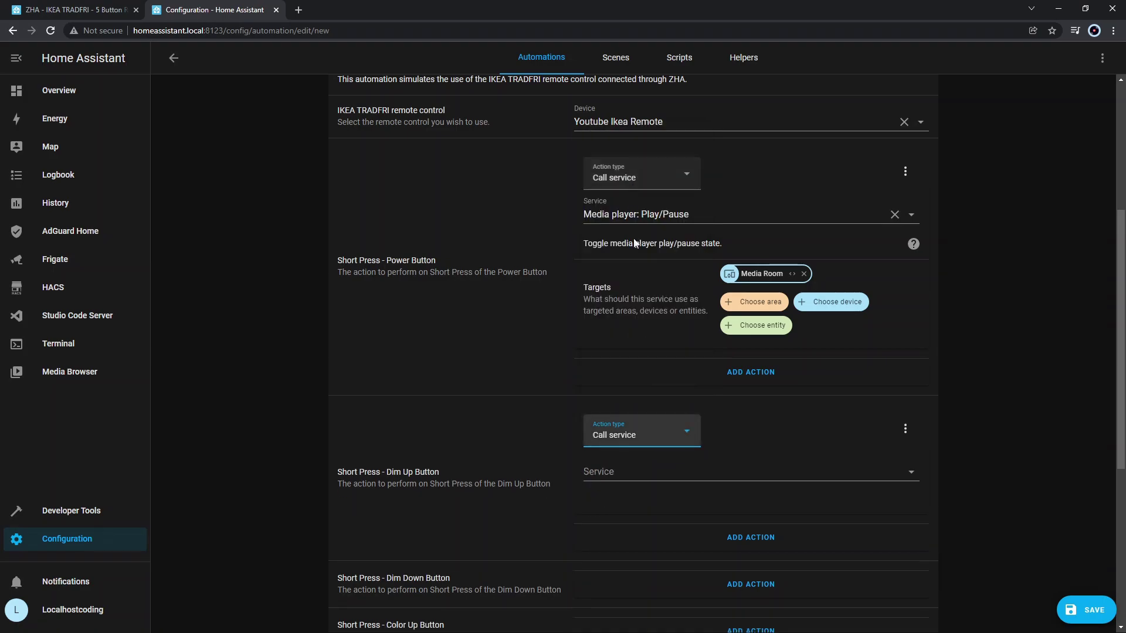
pyautogui.click(638, 473)
pyautogui.write('volume')
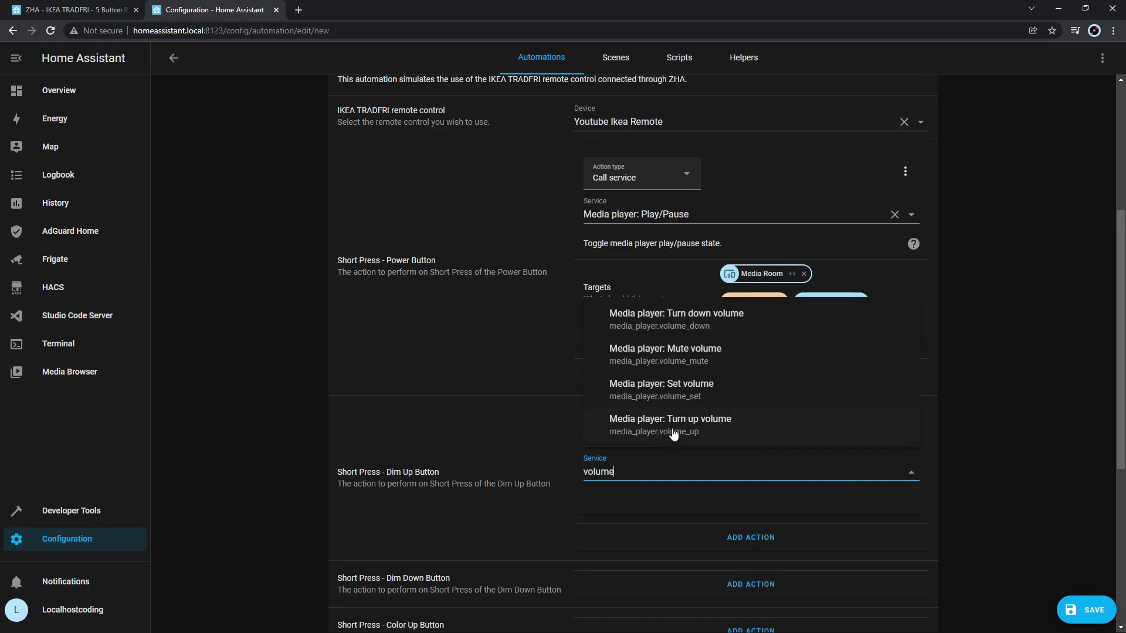
pyautogui.click(670, 429)
pyautogui.click(827, 535)
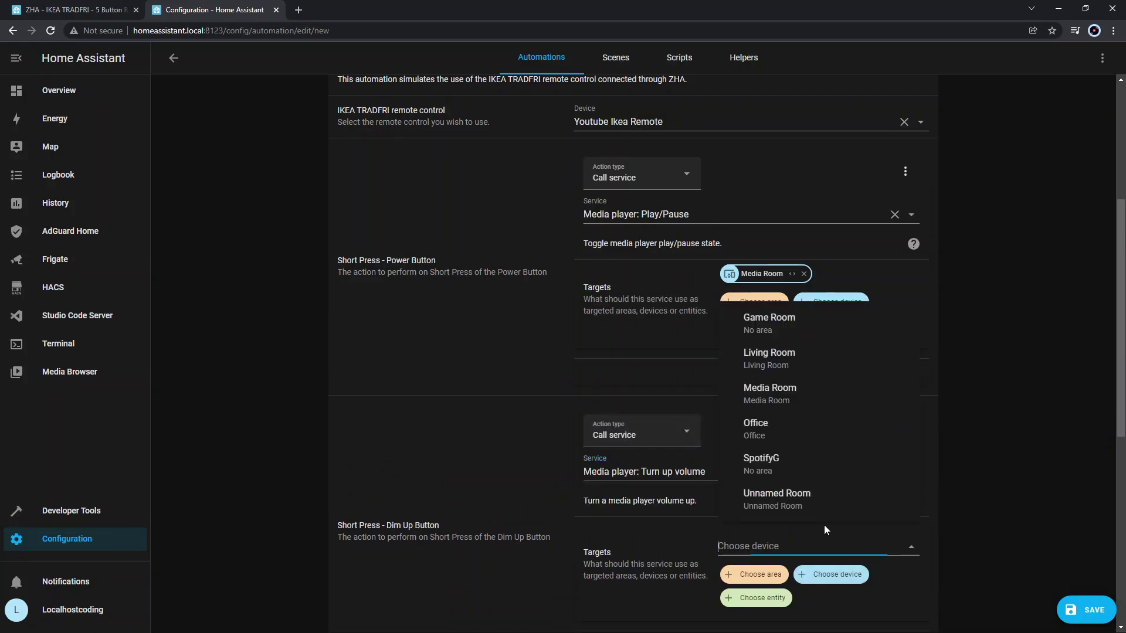
pyautogui.click(780, 393)
# - Make the Dim Down short press call Media player: Turn down volume on Media Room
pyautogui.scroll(-1, 771, 402)
pyautogui.scroll(-1, 625, 468)
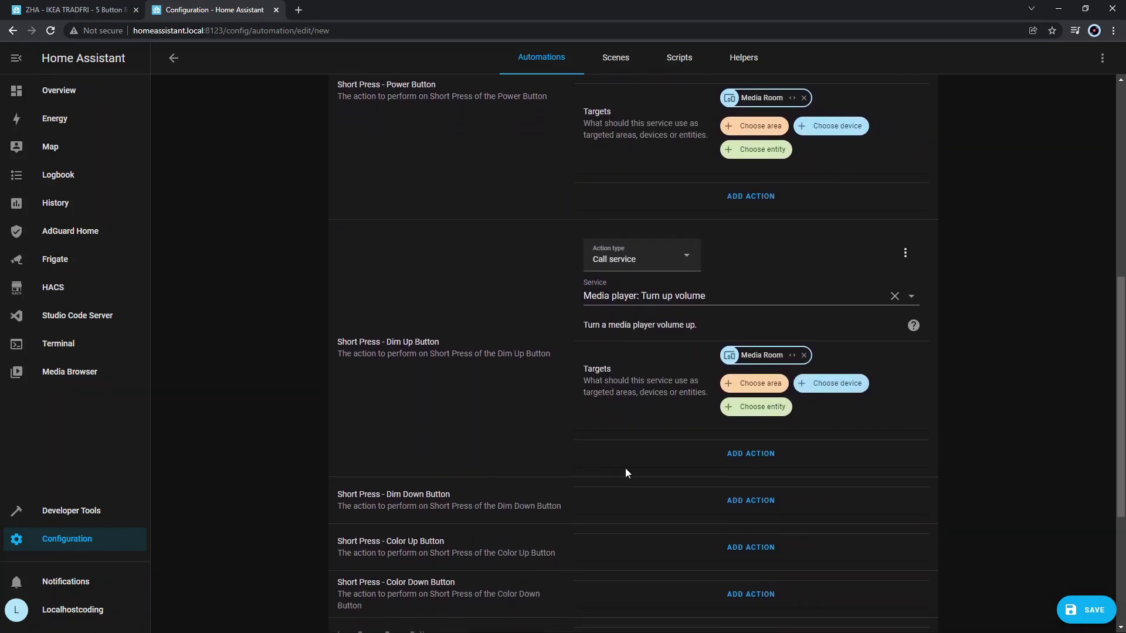
pyautogui.moveTo(388, 494); pyautogui.dragTo(453, 494)
pyautogui.click(732, 500)
pyautogui.click(619, 513)
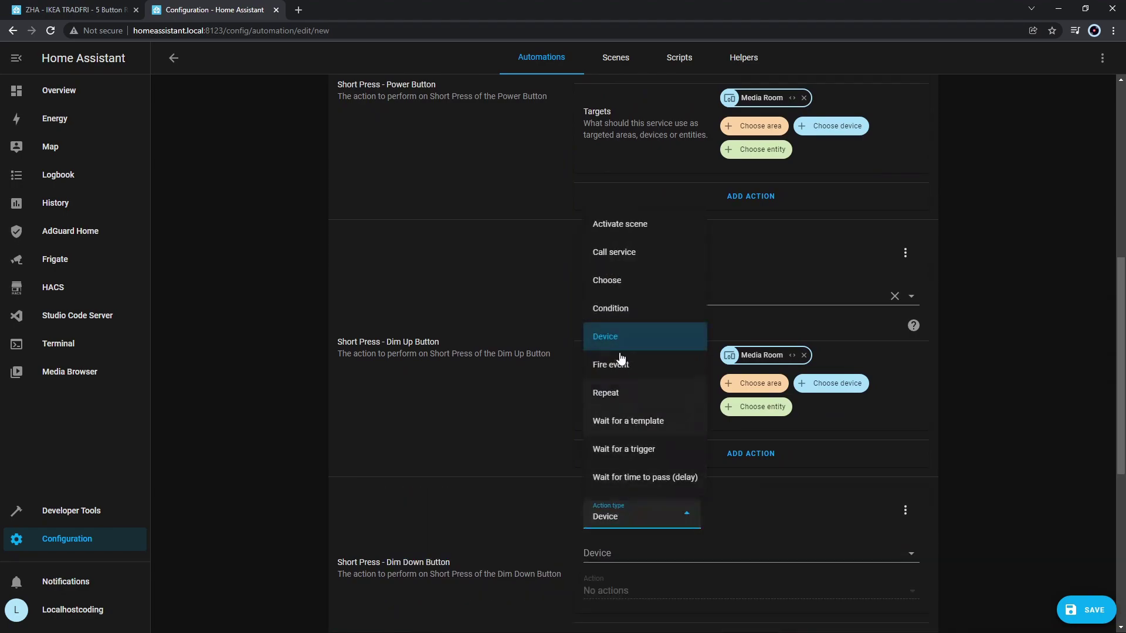
pyautogui.click(636, 258)
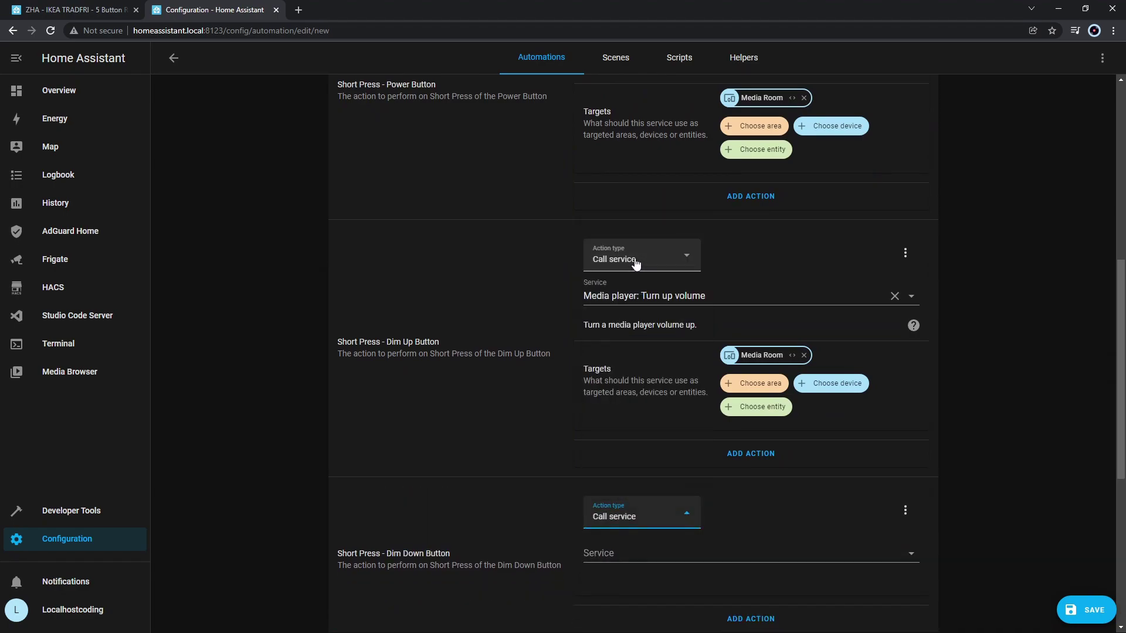
pyautogui.click(660, 553)
pyautogui.write('volume')
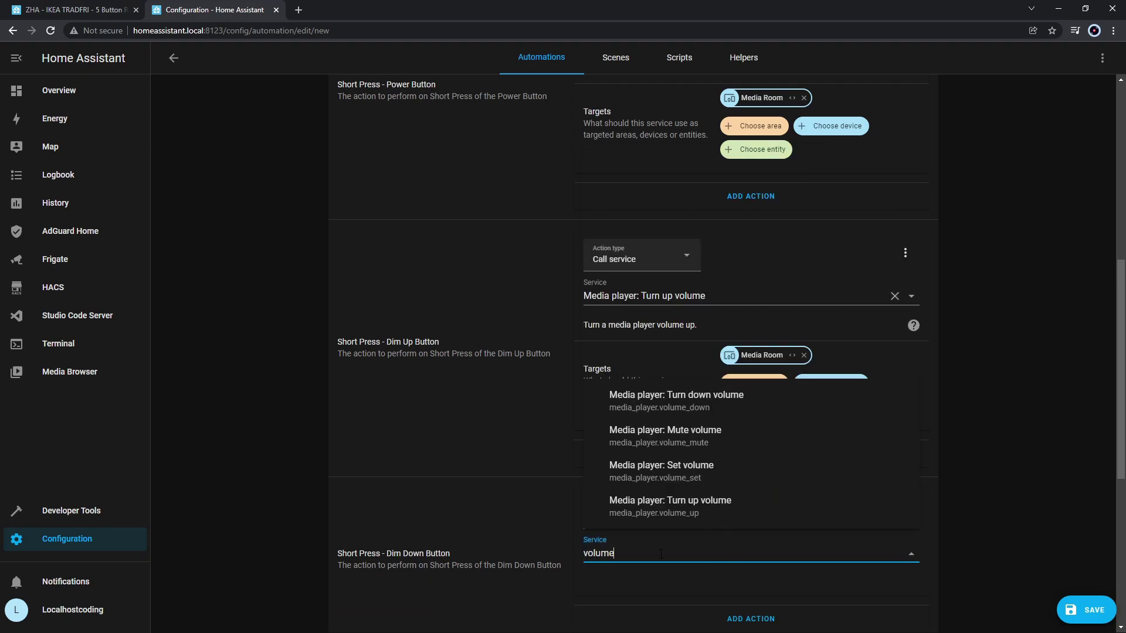
pyautogui.click(744, 399)
pyautogui.scroll(-3, 524, 544)
pyautogui.click(832, 441)
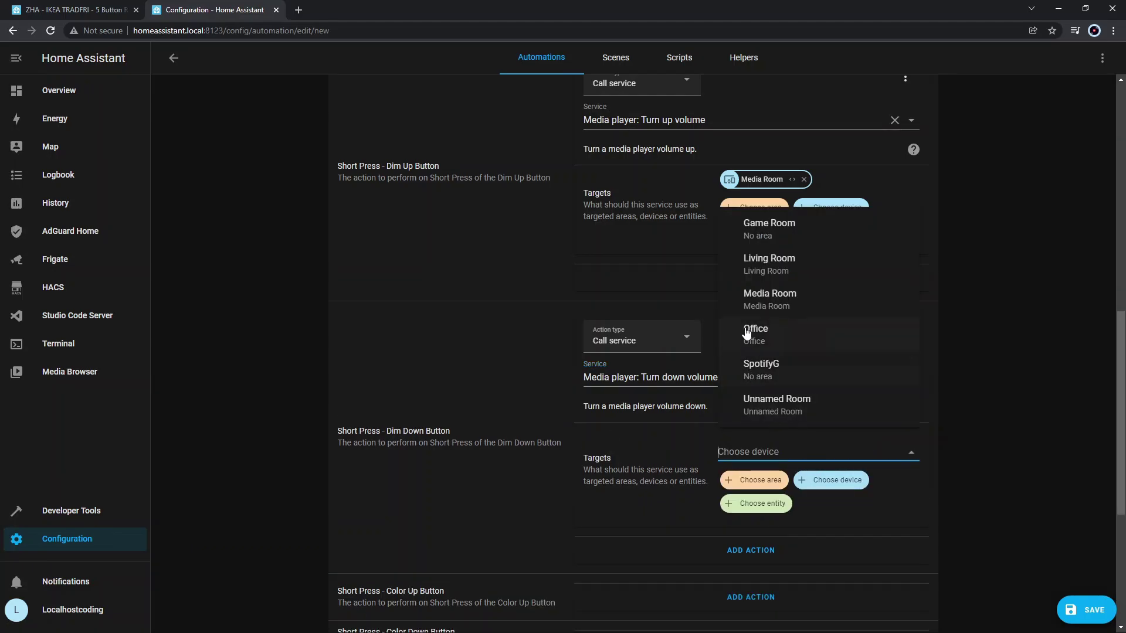
pyautogui.click(784, 300)
# - Add a new action under the Color Up Button short press
pyautogui.scroll(-3, 530, 477)
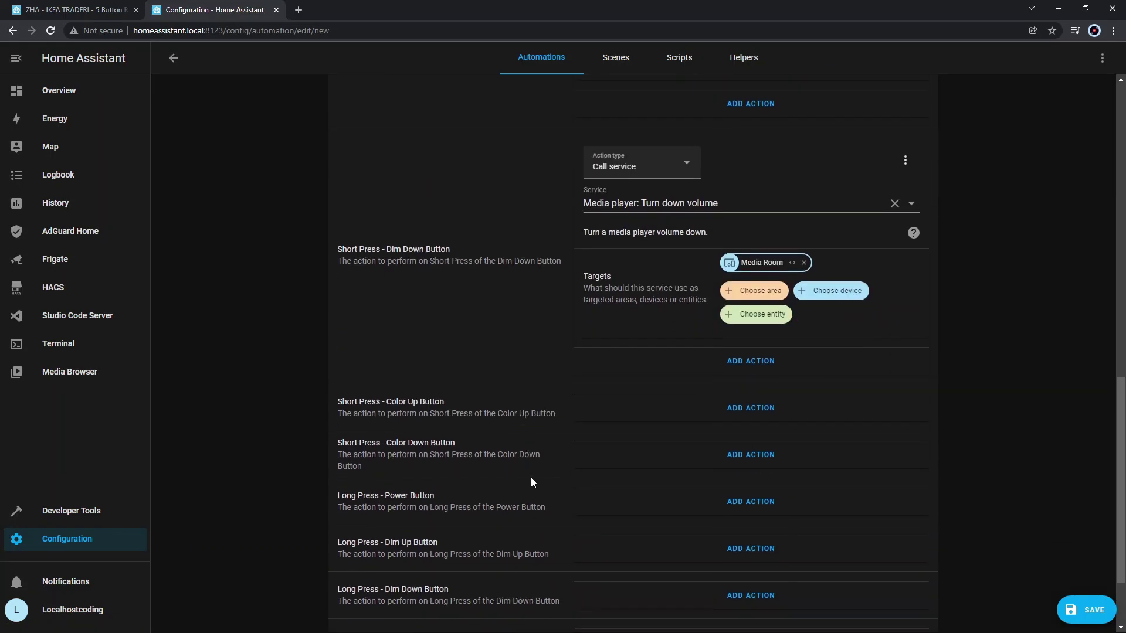
pyautogui.moveTo(380, 400); pyautogui.dragTo(445, 400)
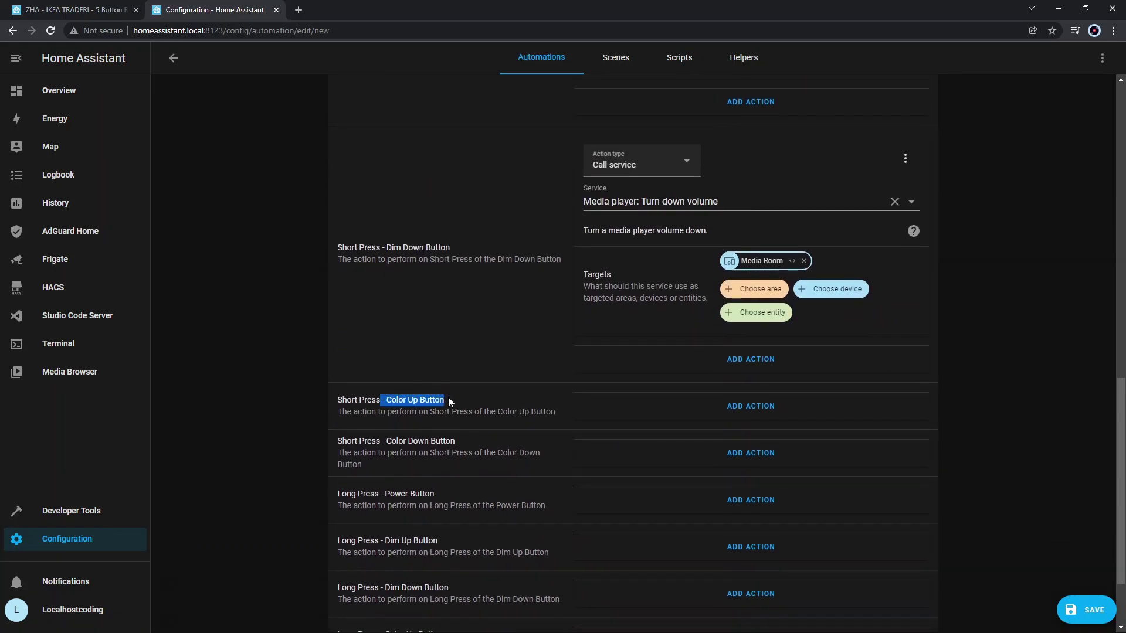
pyautogui.click(726, 407)
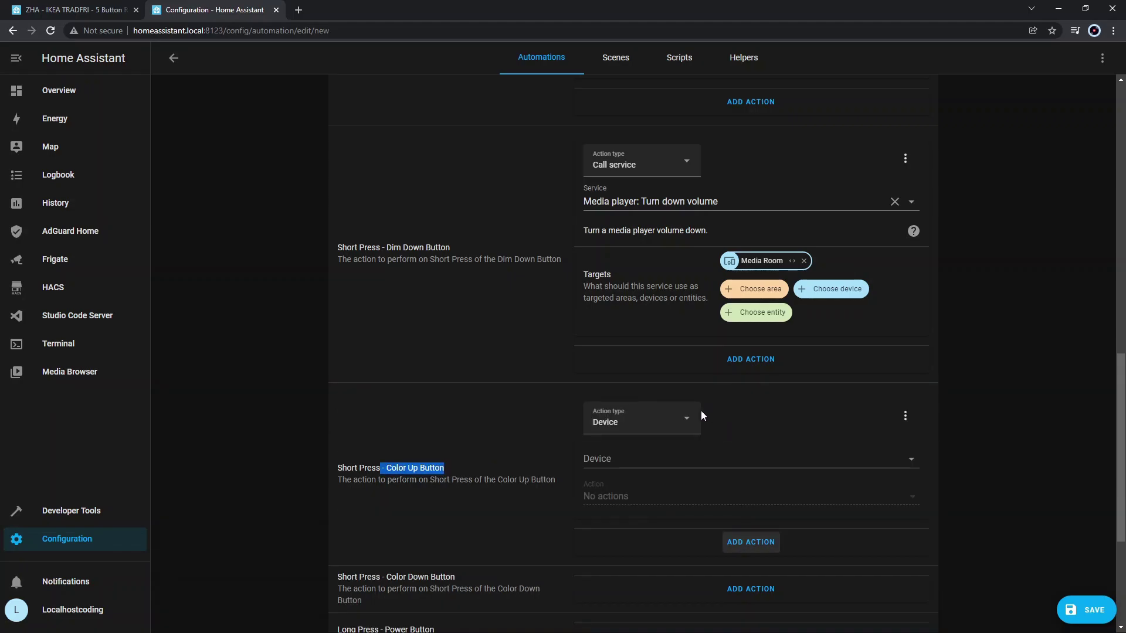
# - Make the Color Up action call Media player: Next targeting the Media Room
pyautogui.click(644, 416)
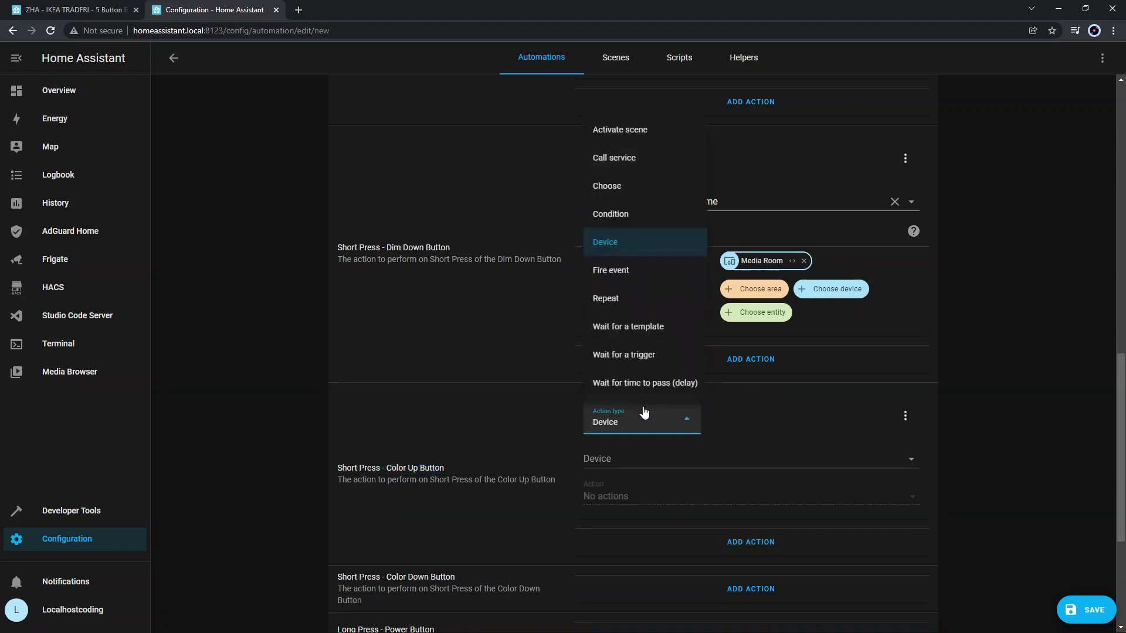
pyautogui.click(616, 160)
pyautogui.click(672, 458)
pyautogui.write('track')
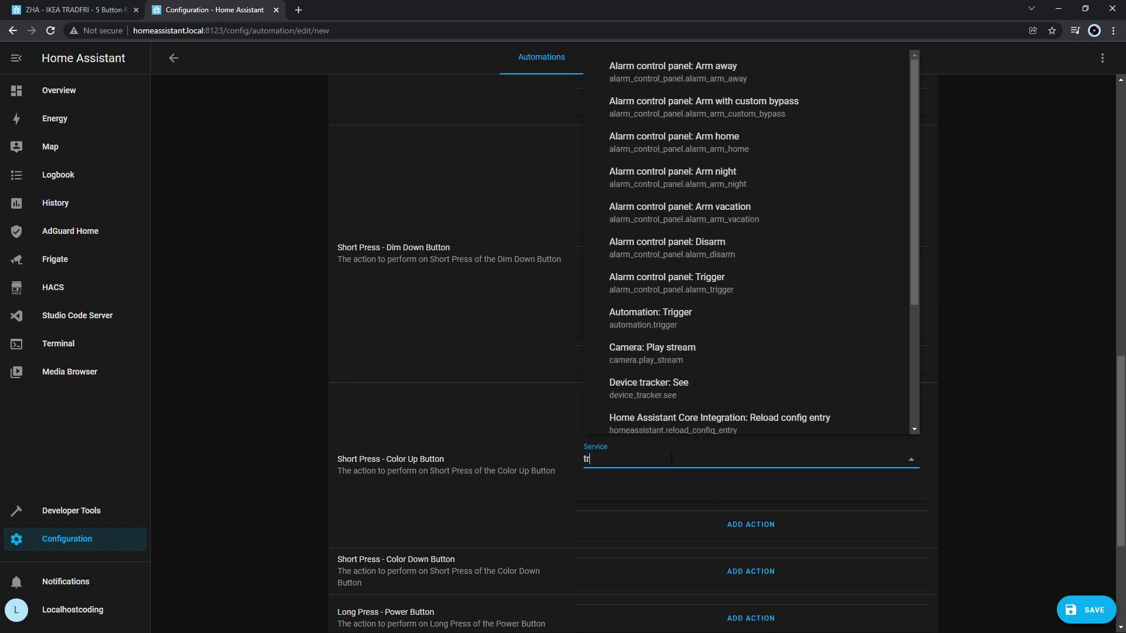
pyautogui.click(679, 371)
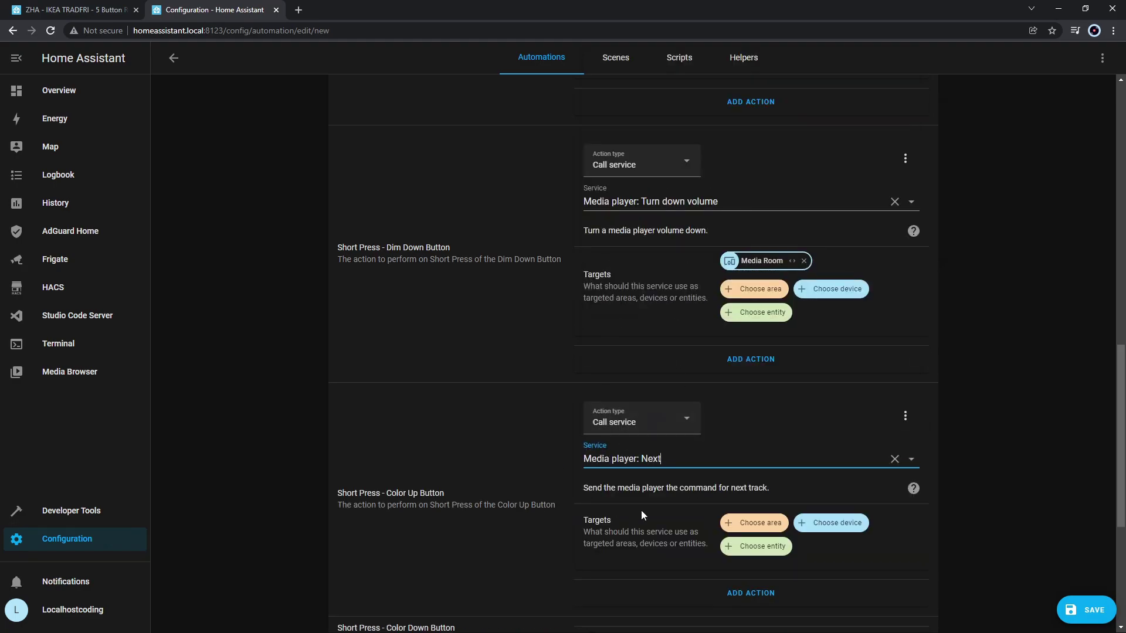
pyautogui.click(753, 527)
pyautogui.click(777, 371)
pyautogui.scroll(-5, 492, 432)
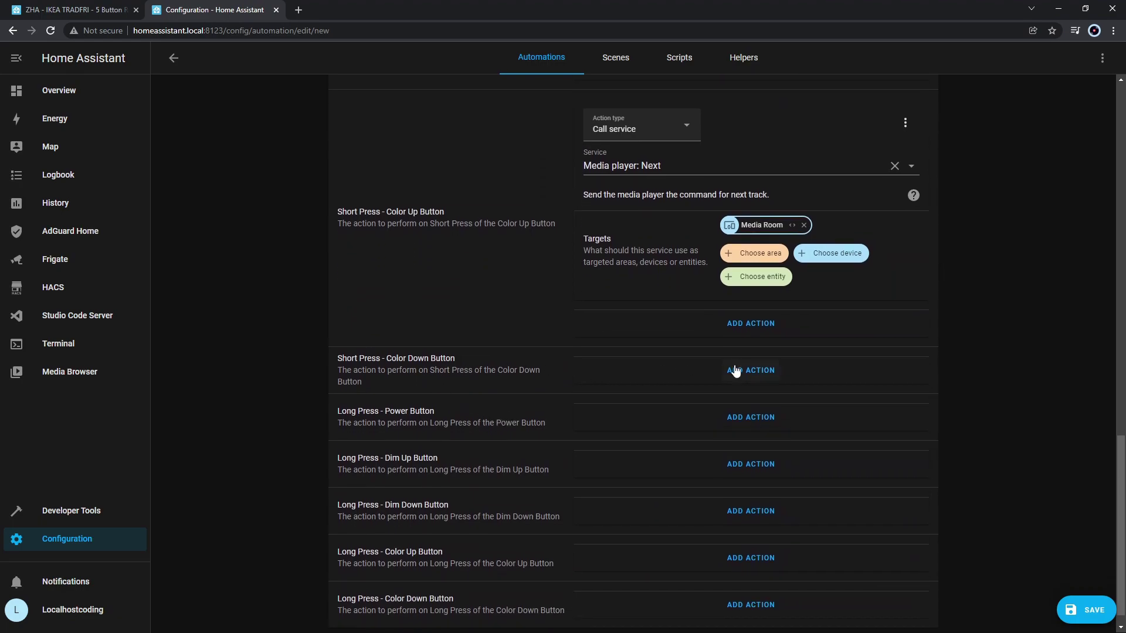
# - Add a Color Down action that calls the Media player: Previous service
pyautogui.click(751, 370)
pyautogui.click(642, 384)
pyautogui.click(623, 130)
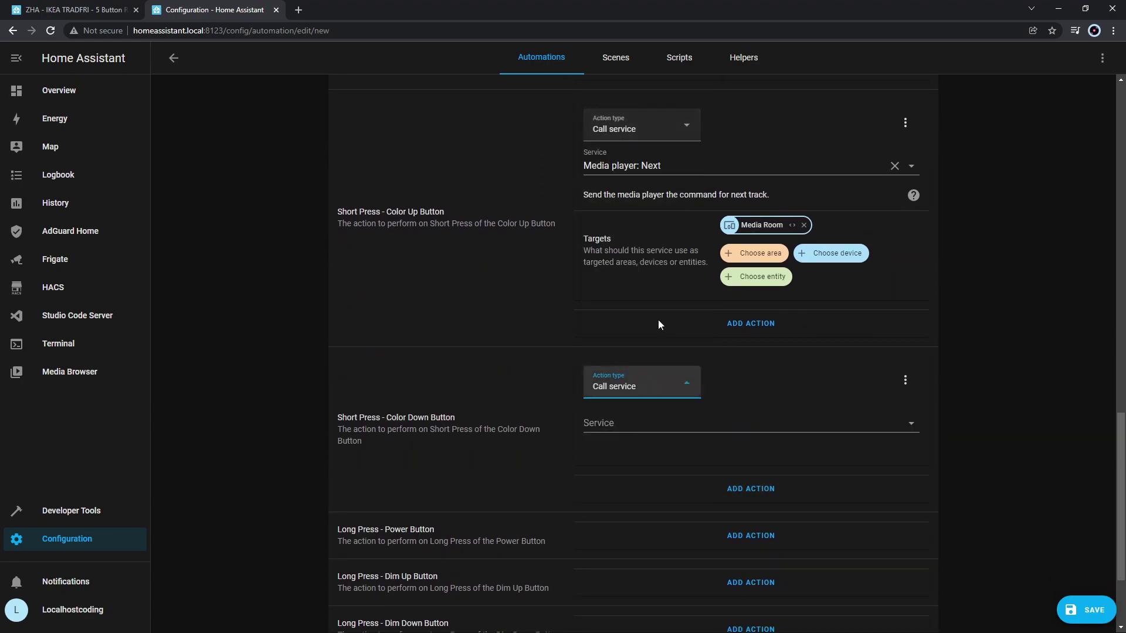
pyautogui.click(686, 414)
pyautogui.write('track')
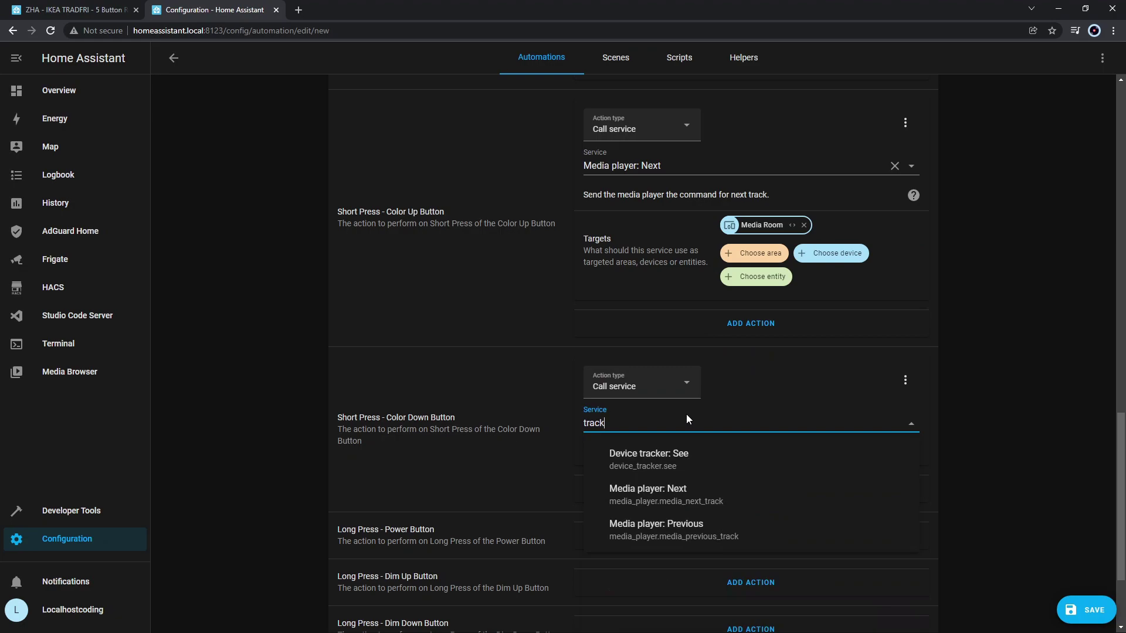
pyautogui.click(696, 524)
pyautogui.scroll(-3, 499, 431)
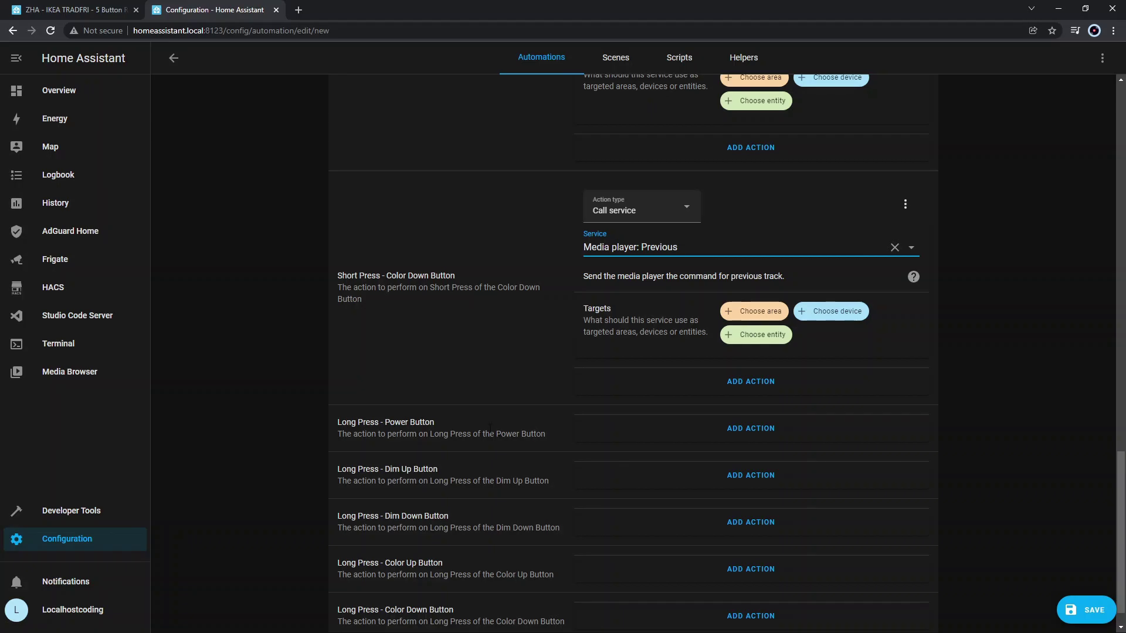
# - Add a Long Press Dim Up action setting Media Room volume to 0.5
pyautogui.scroll(-1, 462, 456)
pyautogui.click(729, 456)
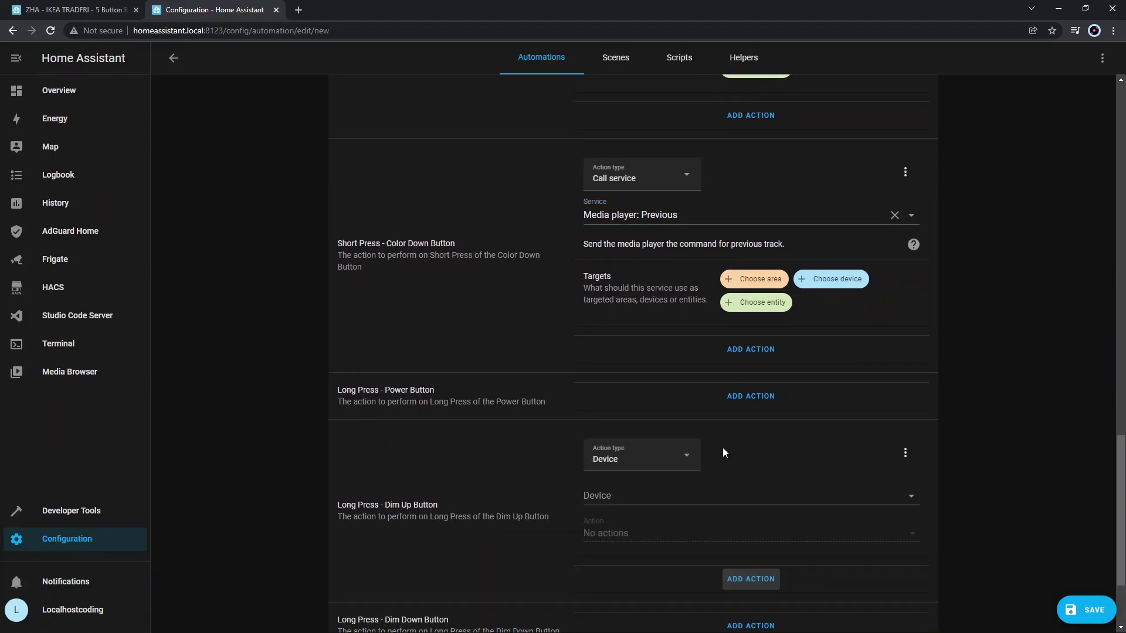
pyautogui.click(680, 456)
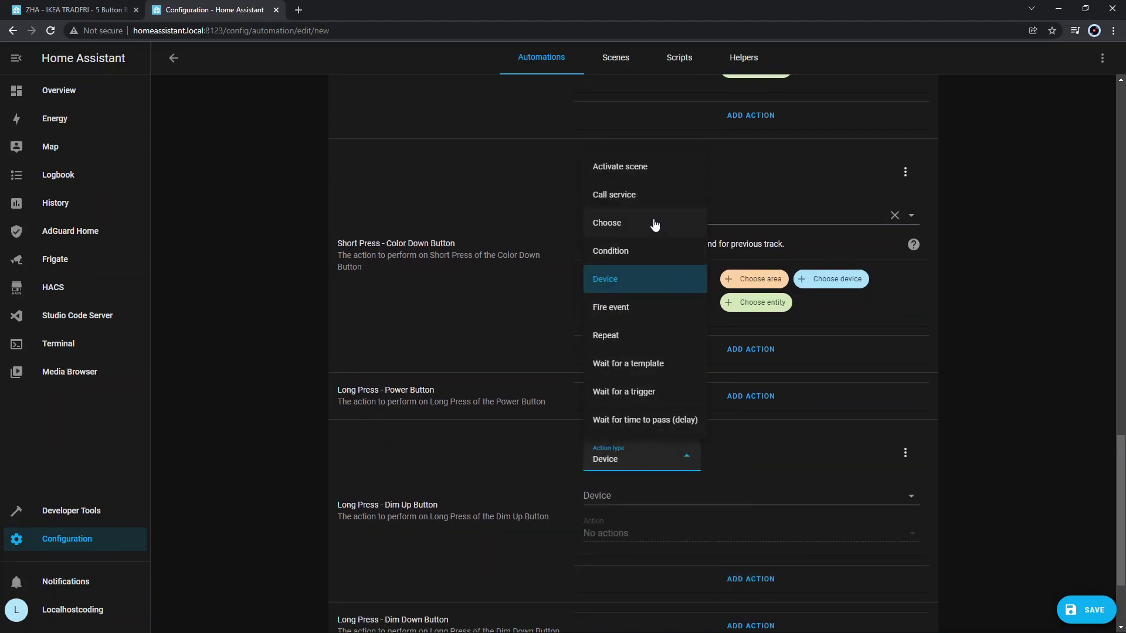
pyautogui.click(645, 202)
pyautogui.click(643, 501)
pyautogui.write('volume')
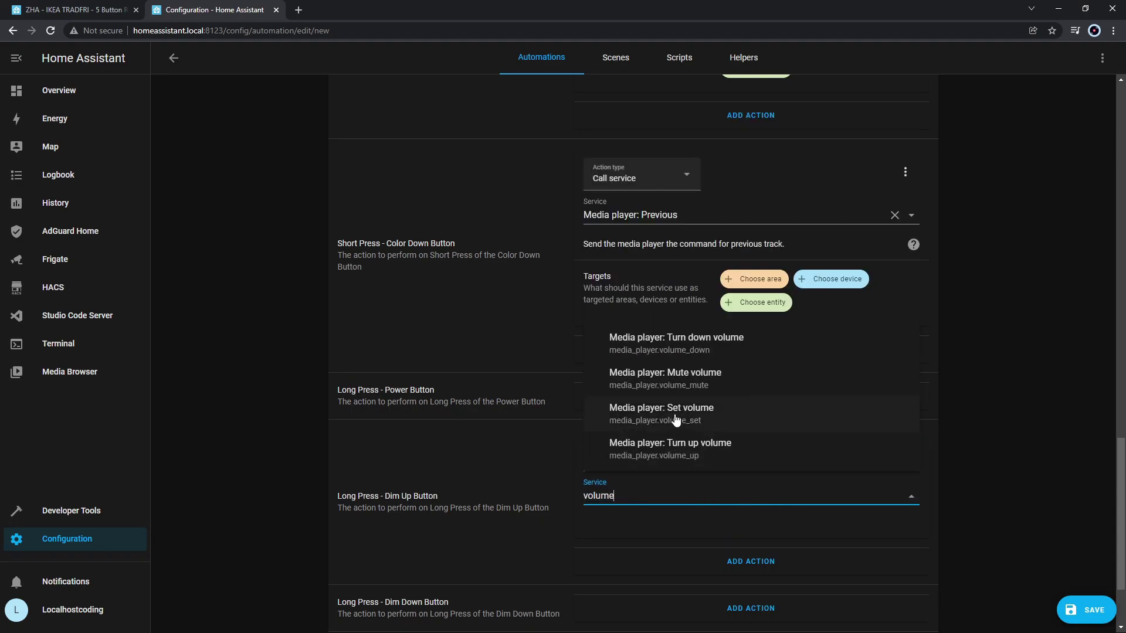
pyautogui.click(672, 415)
pyautogui.scroll(-3, 881, 534)
pyautogui.click(820, 388)
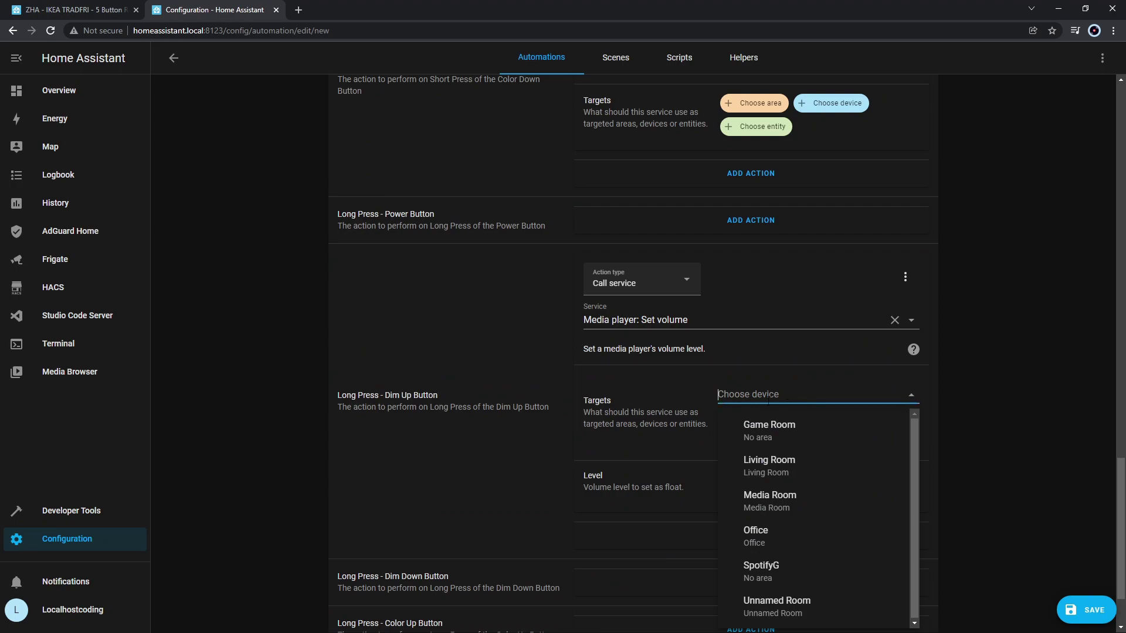
pyautogui.click(782, 499)
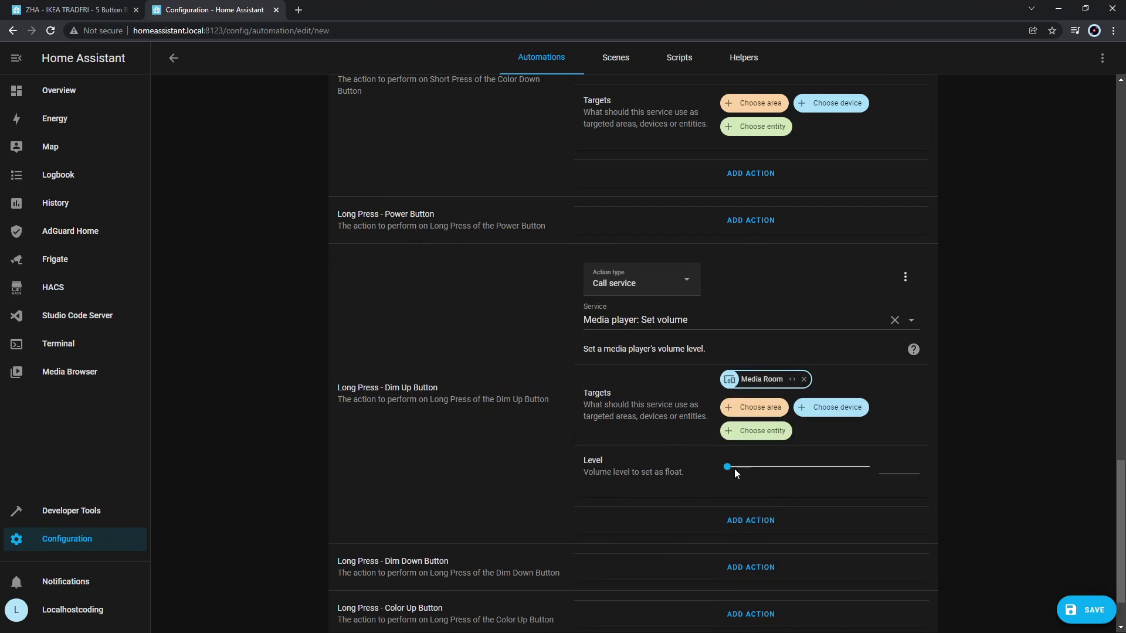
pyautogui.click(893, 466)
pyautogui.write('0.5')
pyautogui.click(1018, 414)
# - Add a Long Press Dim Down action setting Media Room volume to 0.1
pyautogui.scroll(-2, 660, 476)
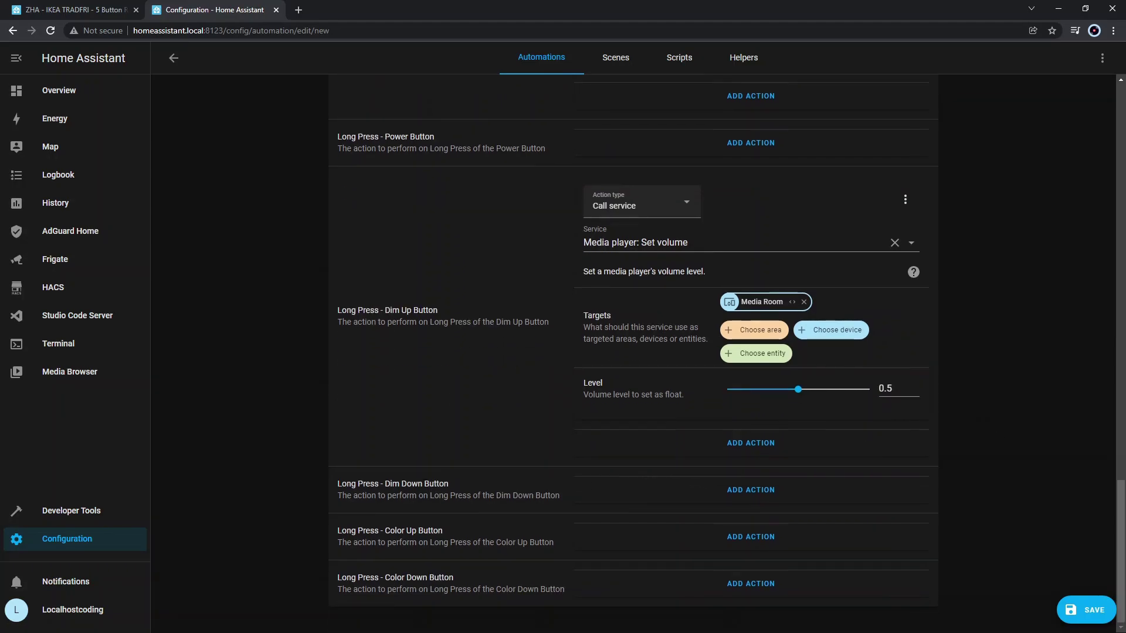
pyautogui.click(707, 492)
pyautogui.click(624, 505)
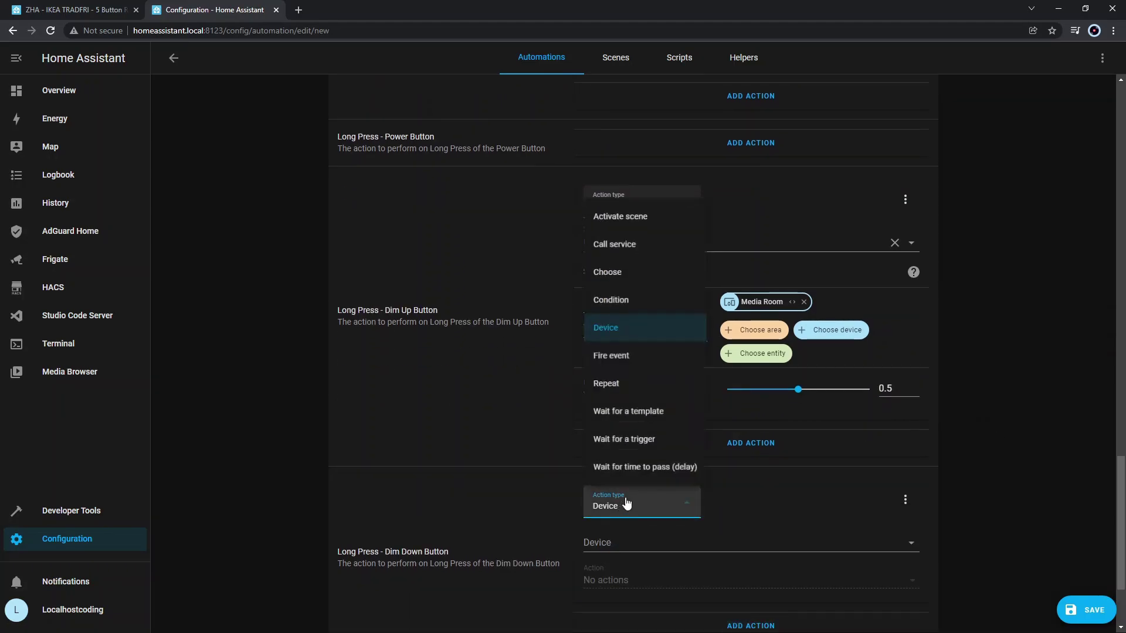
pyautogui.click(642, 244)
pyautogui.click(661, 543)
pyautogui.write('vo')
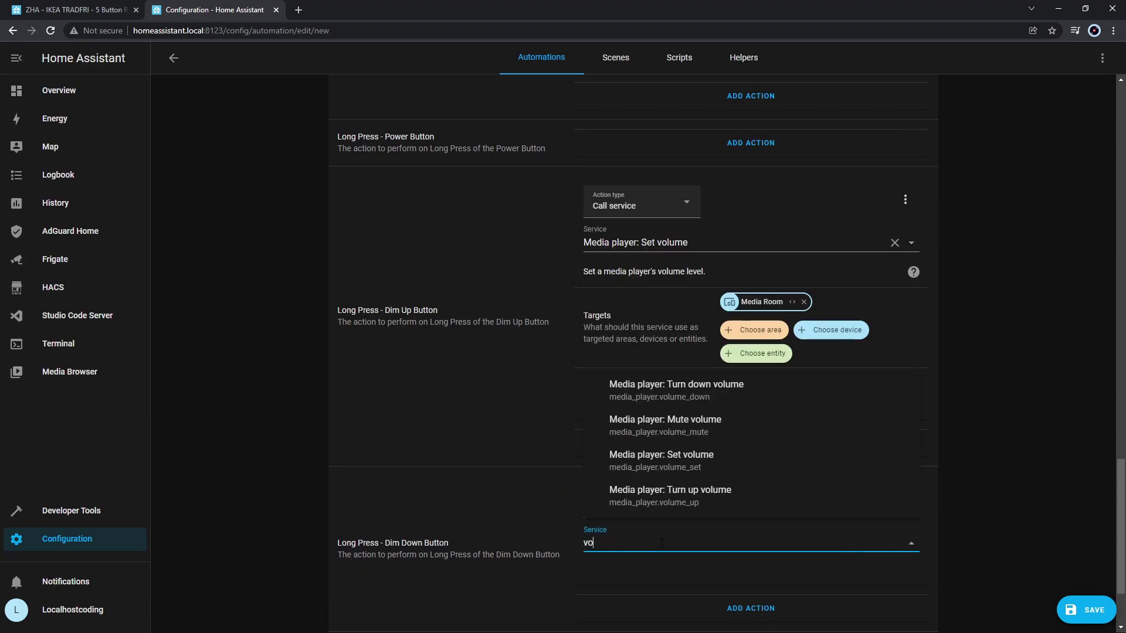
pyautogui.write('lume')
pyautogui.click(698, 464)
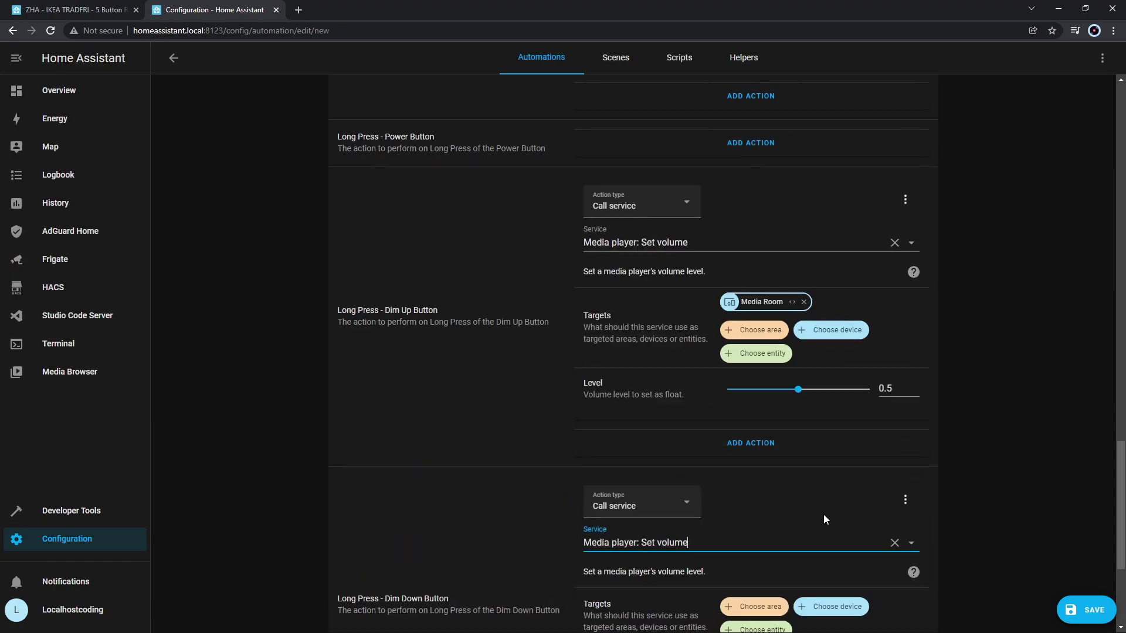
pyautogui.scroll(-3, 824, 515)
pyautogui.click(837, 431)
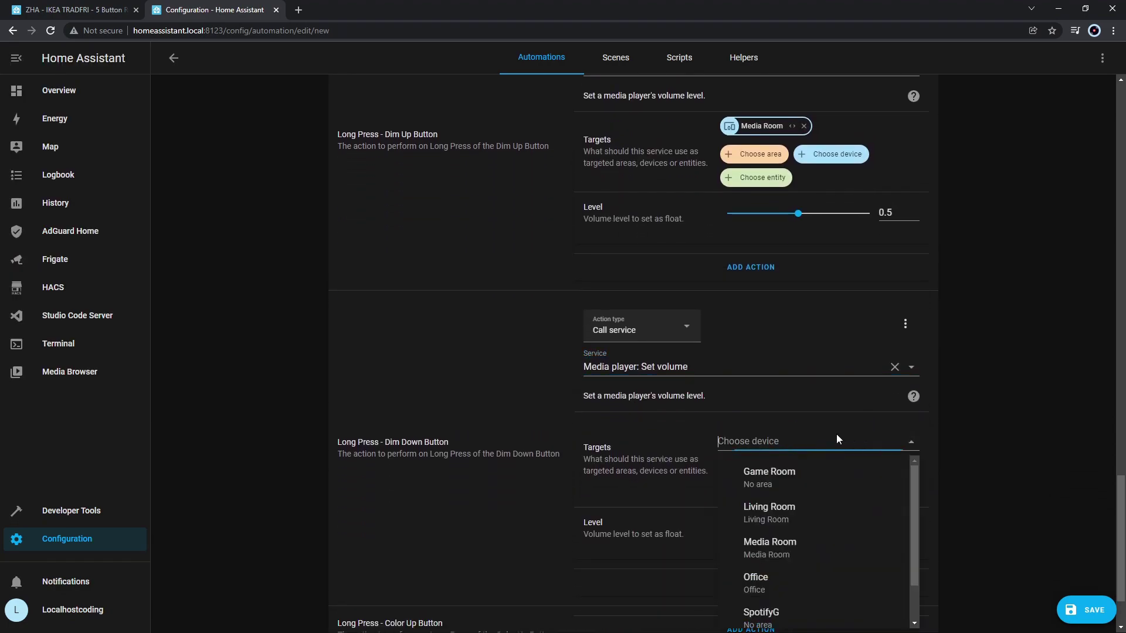
pyautogui.click(790, 547)
pyautogui.scroll(-1, 888, 491)
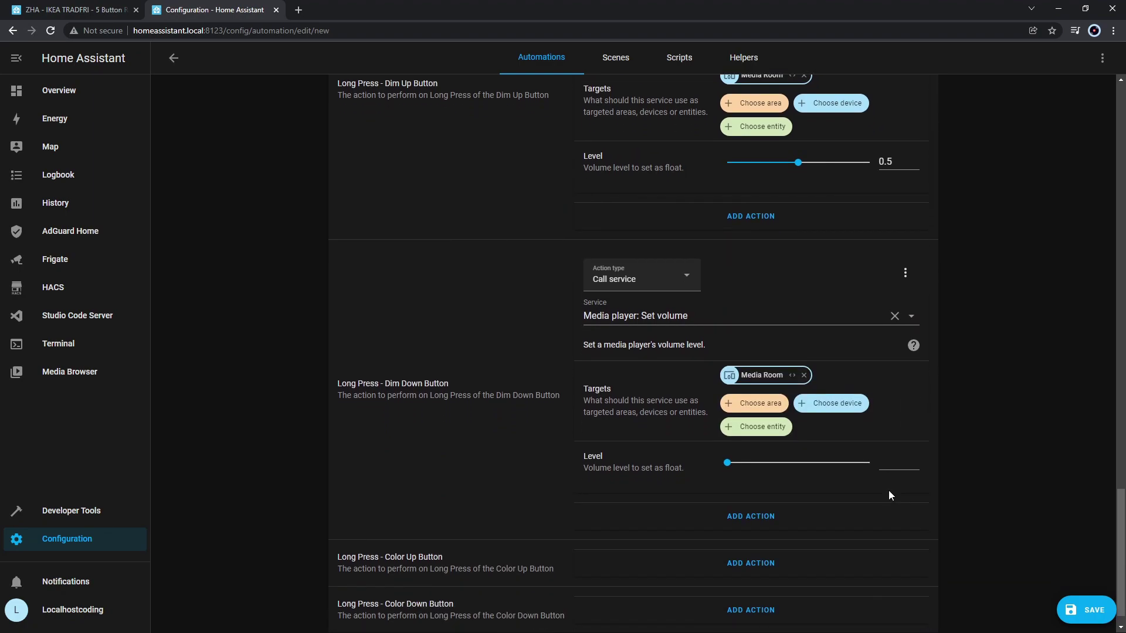
pyautogui.click(887, 456)
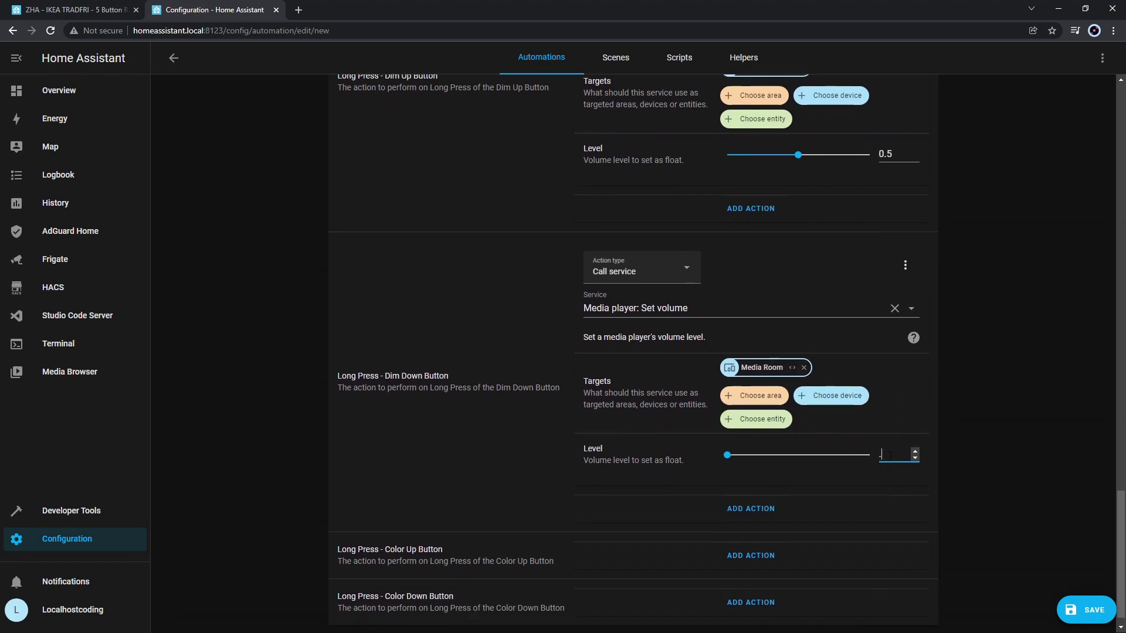
pyautogui.write('0.1')
pyautogui.click(974, 364)
# - Target Media Room for the Color Down action and save the automation
pyautogui.scroll(-1, 998, 364)
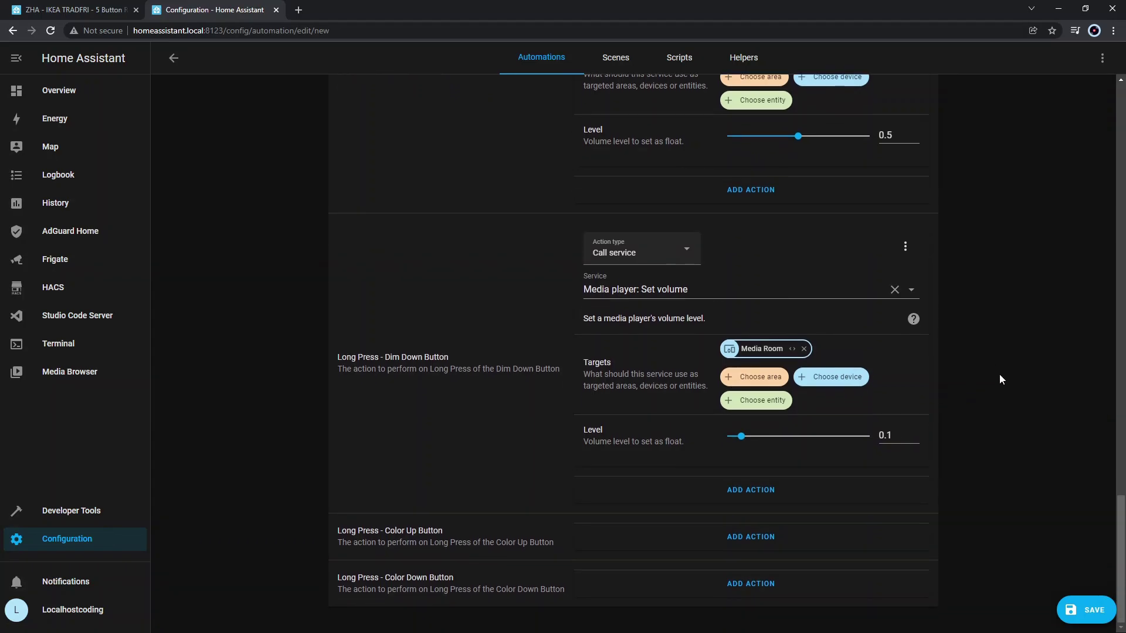
pyautogui.hotkey('ctrl', 's')
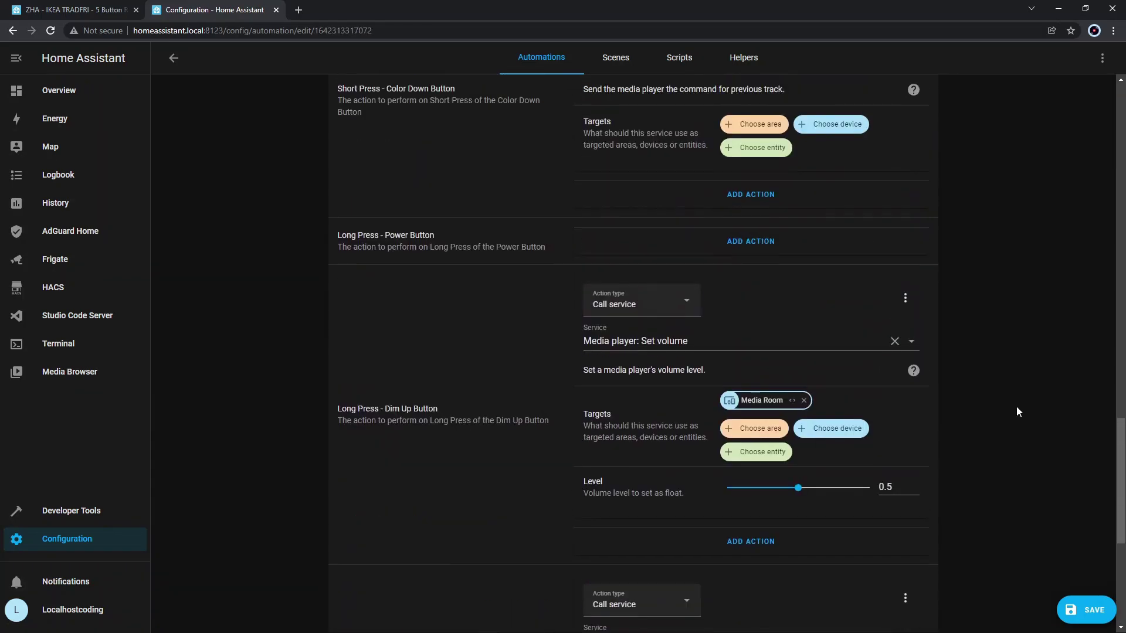
pyautogui.scroll(5, 1017, 406)
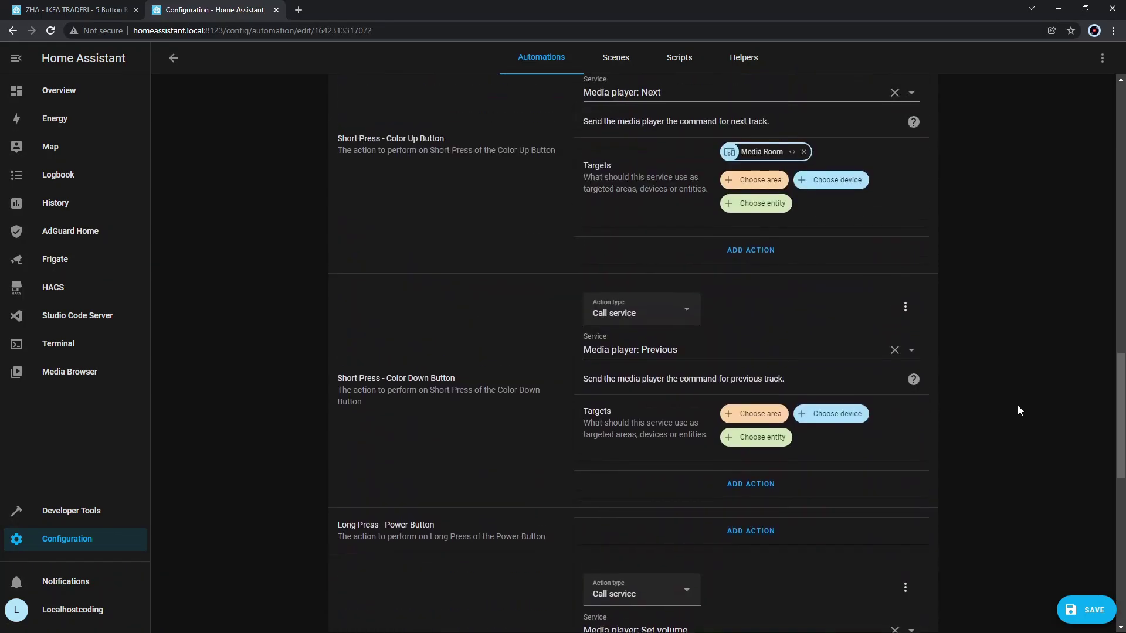
pyautogui.click(838, 419)
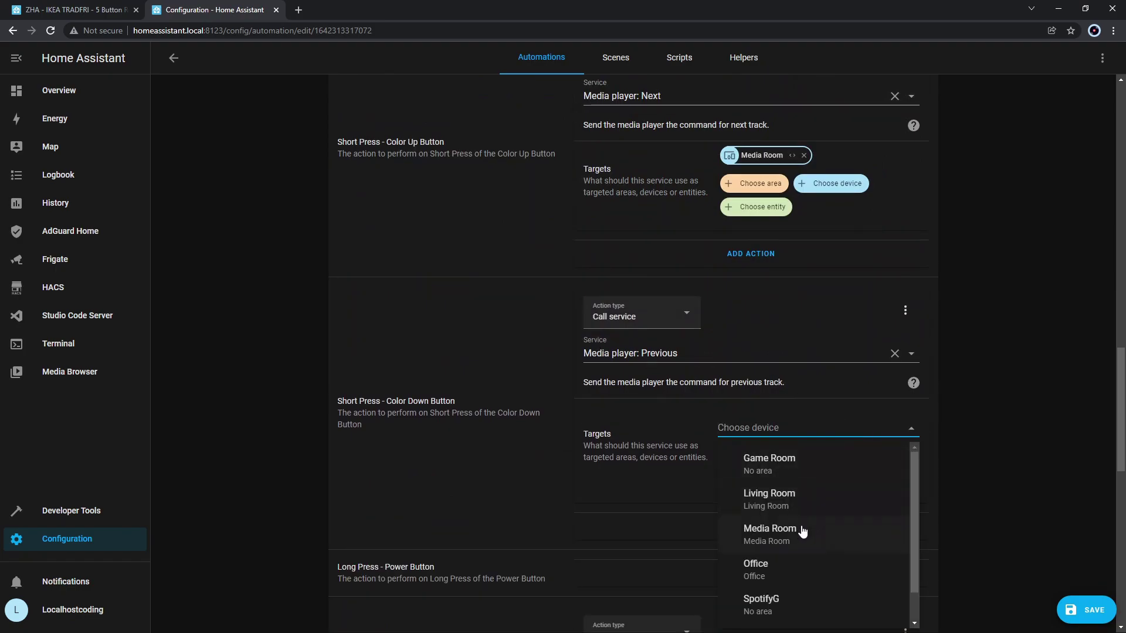
pyautogui.click(769, 529)
pyautogui.scroll(-10, 1056, 461)
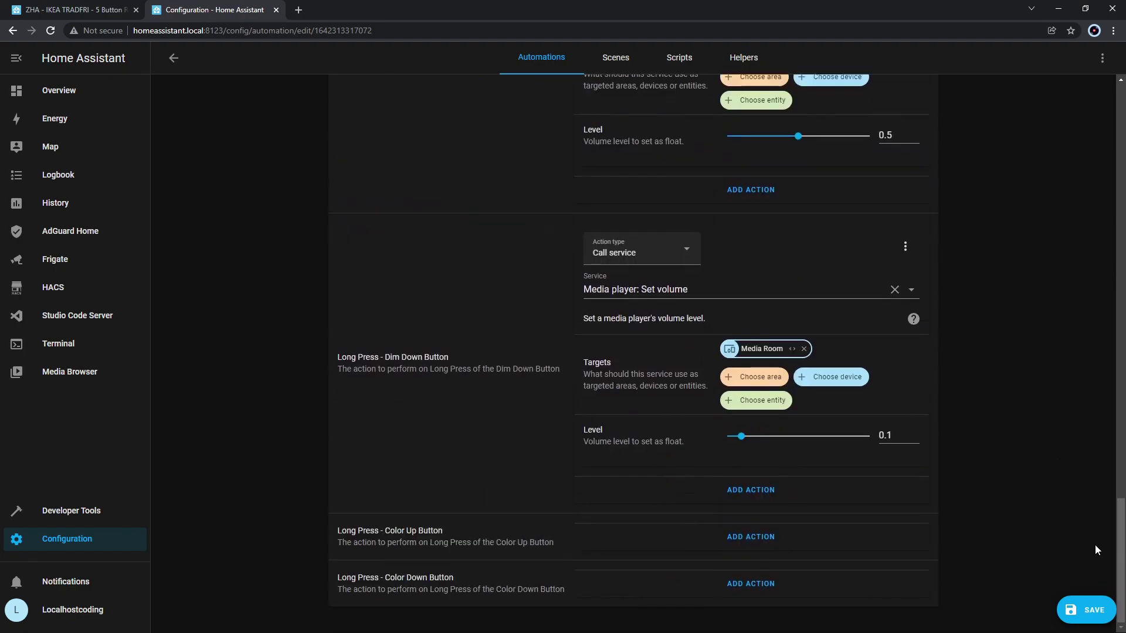
pyautogui.click(1072, 610)
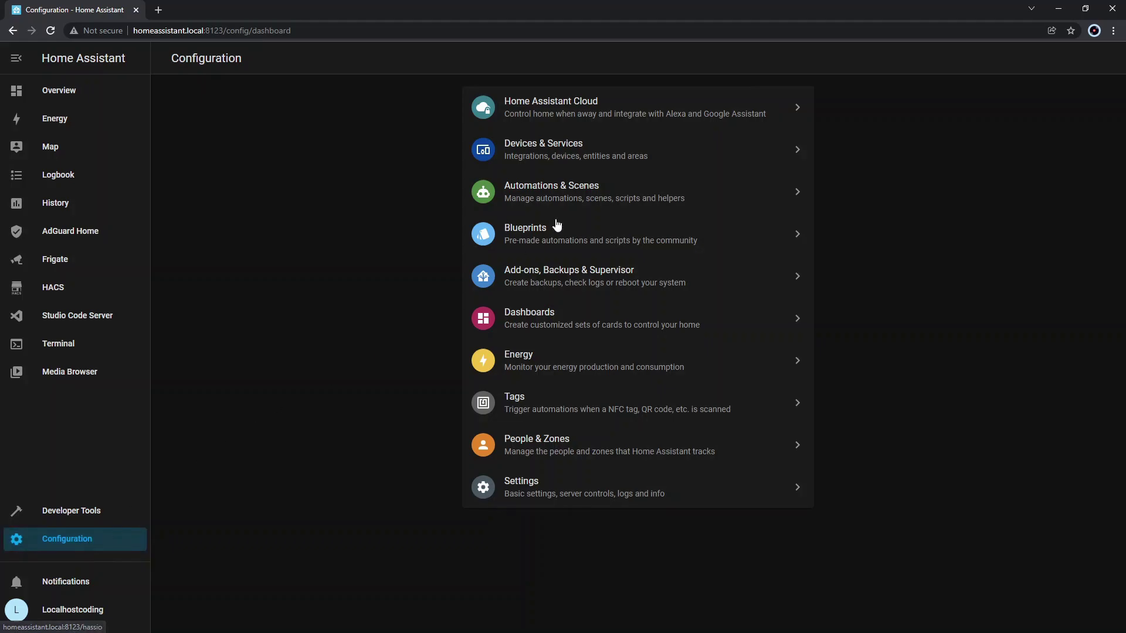
# - In Automations & Scenes, toggle Media Controller Ikea off and on, then view its details
pyautogui.click(597, 186)
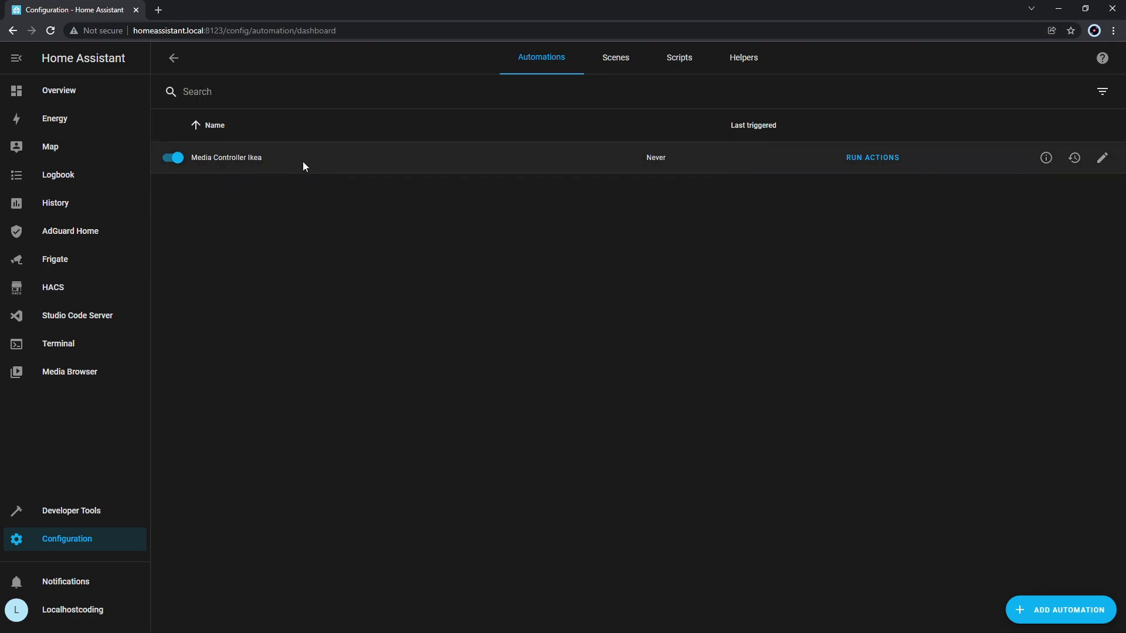
pyautogui.click(173, 161)
pyautogui.click(173, 162)
pyautogui.click(1044, 159)
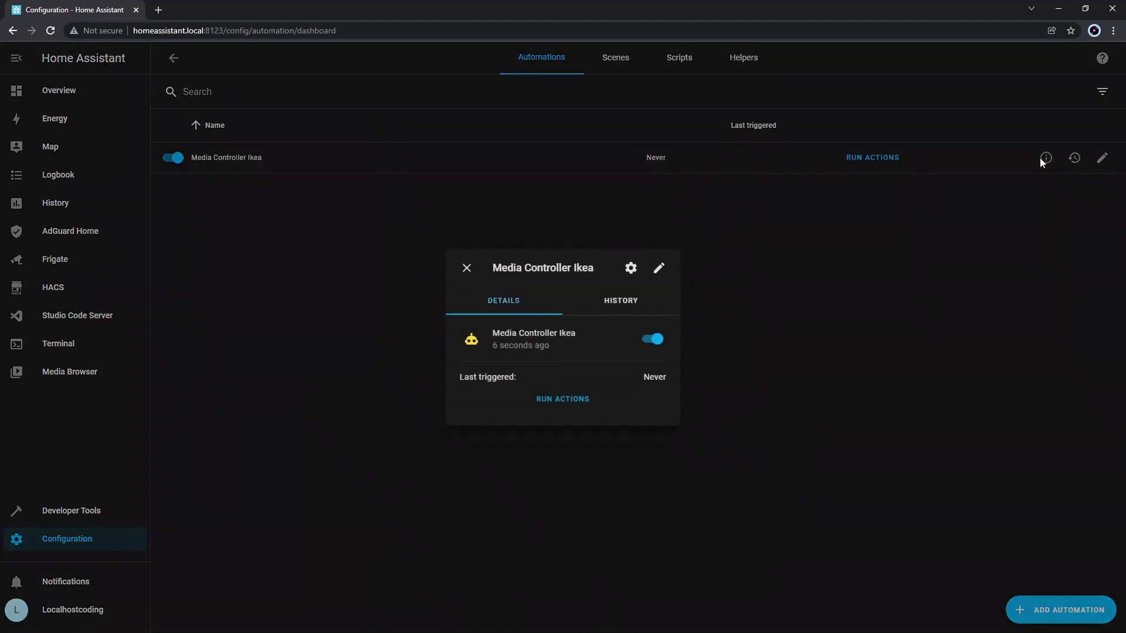
# - Switch off Enable entity in Media Controller Ikea's entity settings and apply the update
pyautogui.click(631, 268)
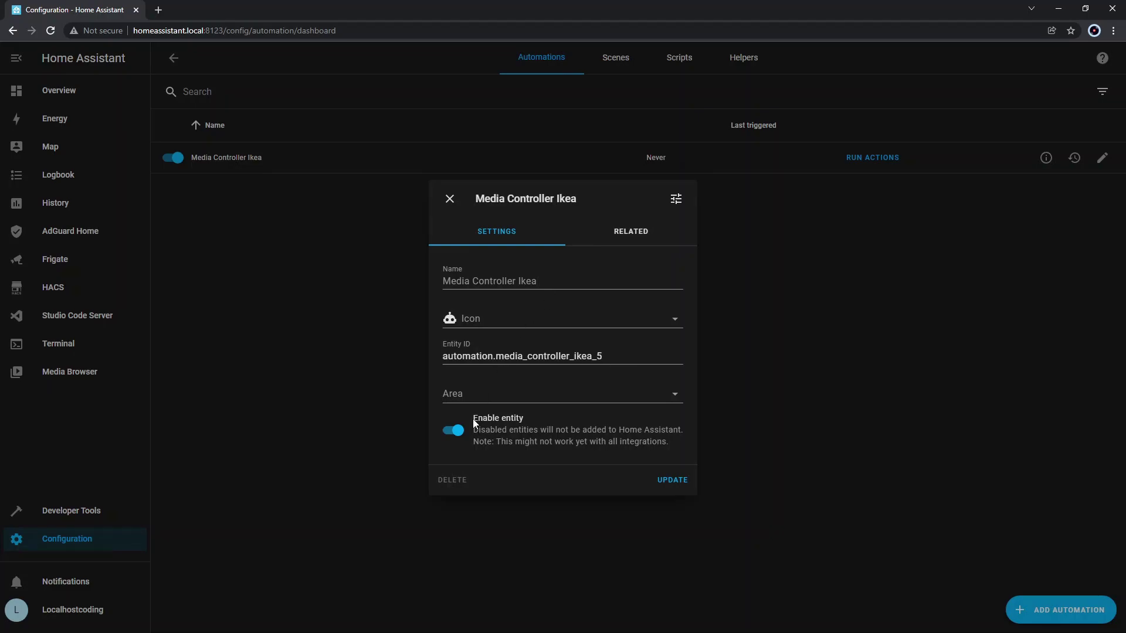
pyautogui.moveTo(474, 421); pyautogui.dragTo(520, 419)
pyautogui.click(453, 433)
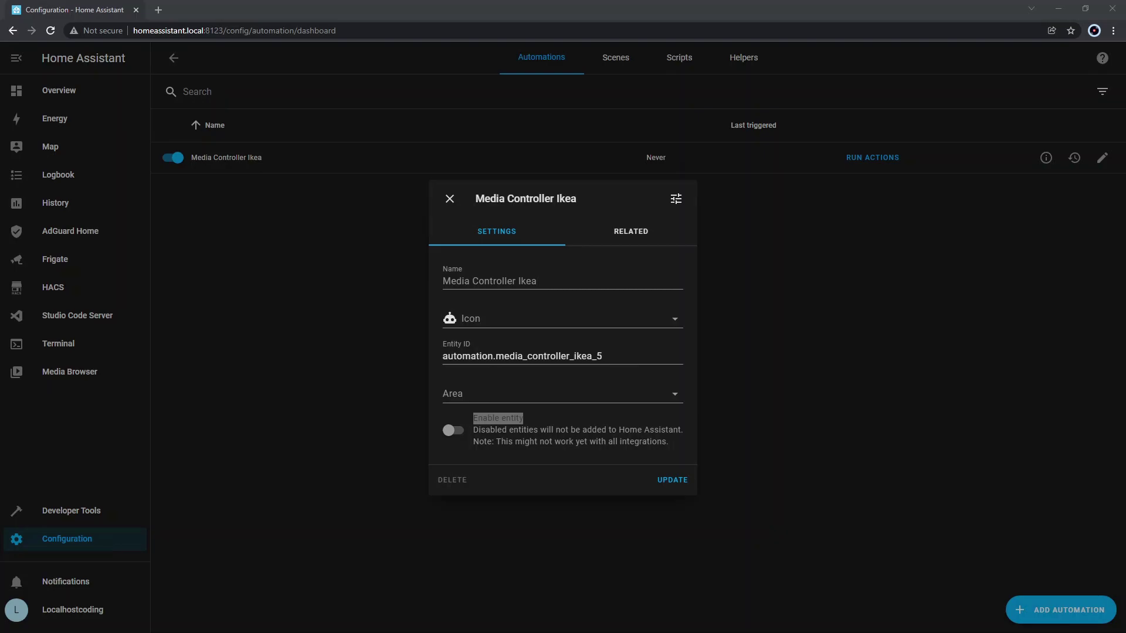
pyautogui.click(673, 480)
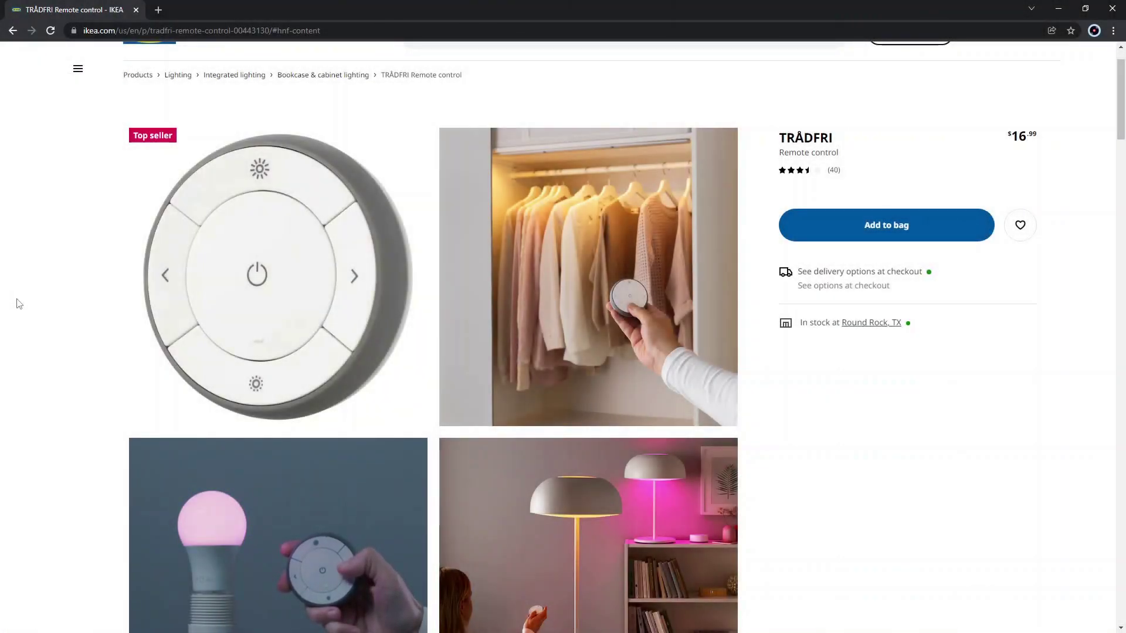
# - Scroll down through the TRÅDFRI remote control product photos on the IKEA page
pyautogui.scroll(-1, 18, 303)
pyautogui.scroll(-1, 18, 303)
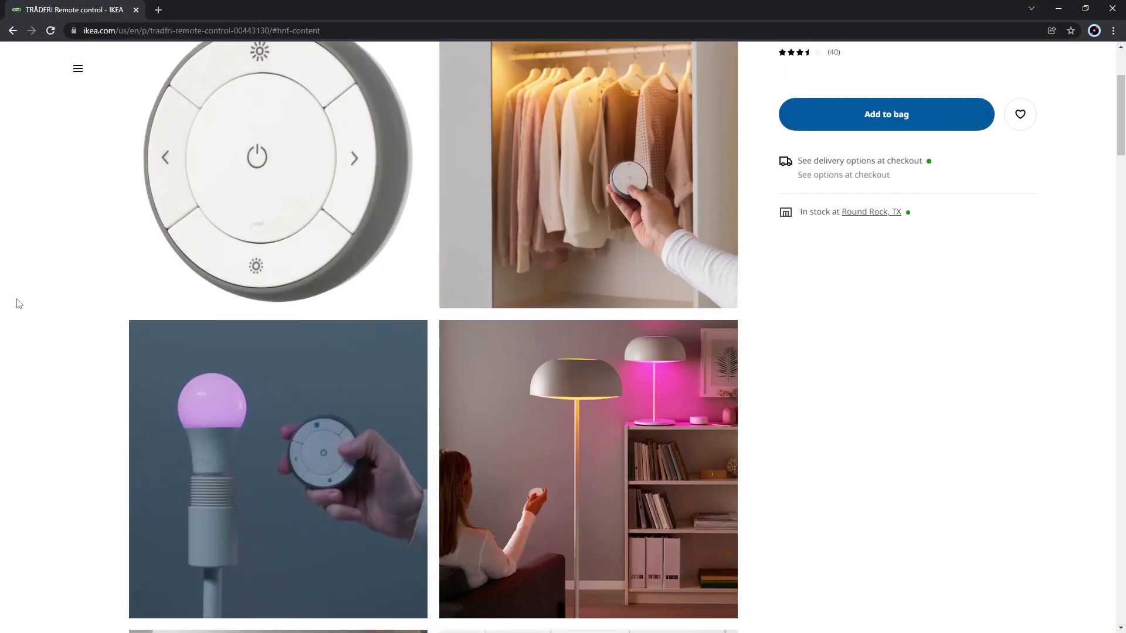
pyautogui.scroll(-2, 17, 304)
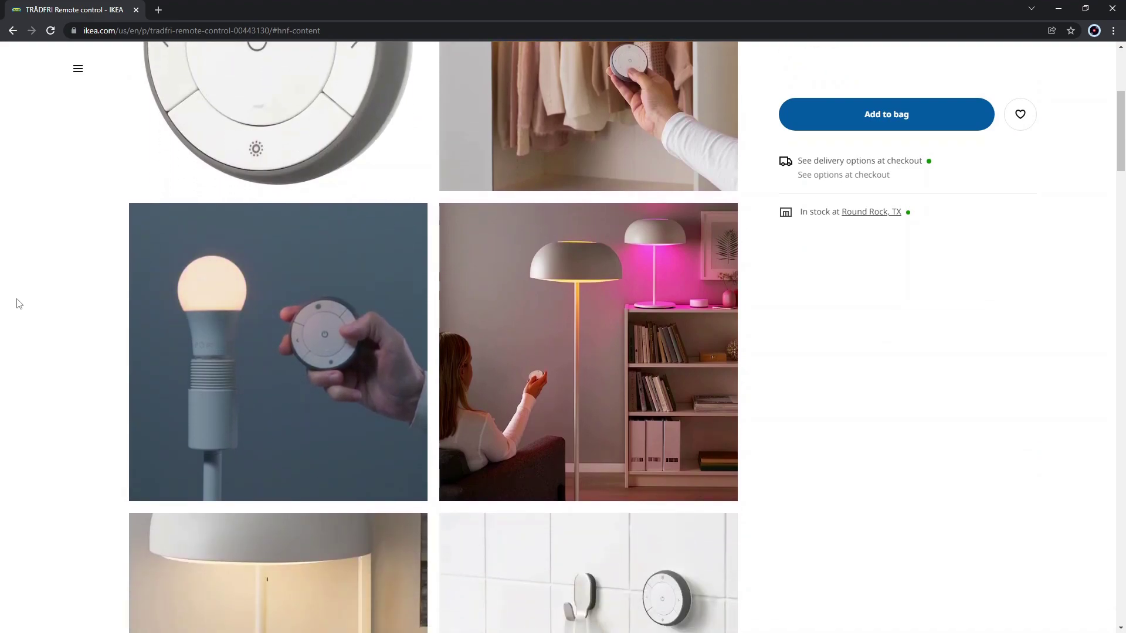
pyautogui.scroll(-1, 18, 303)
pyautogui.scroll(-4, 17, 303)
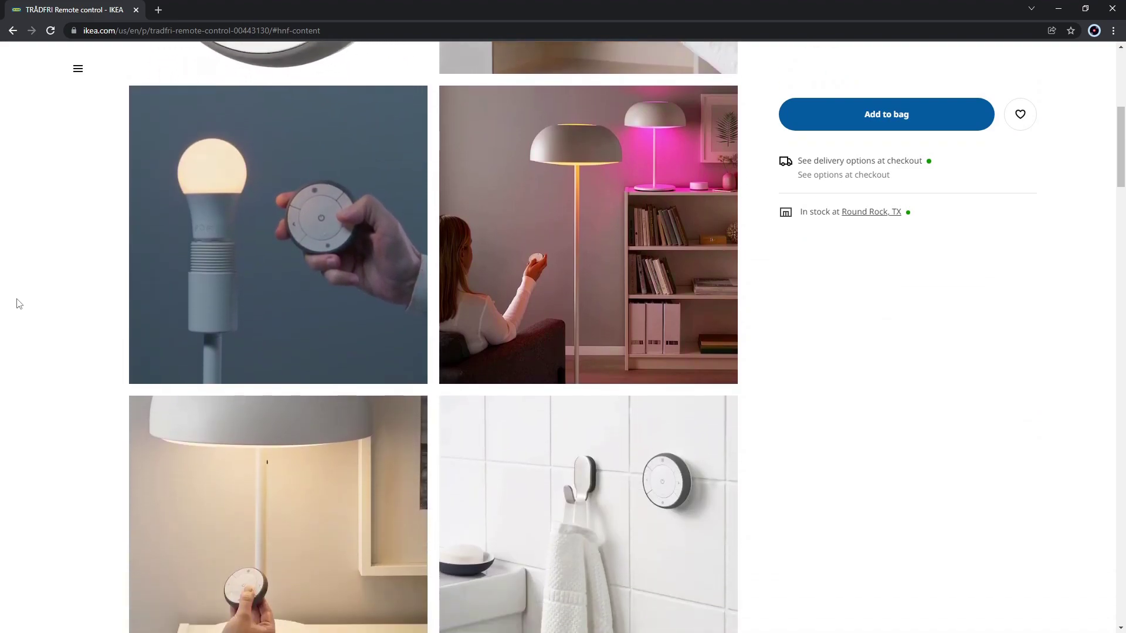